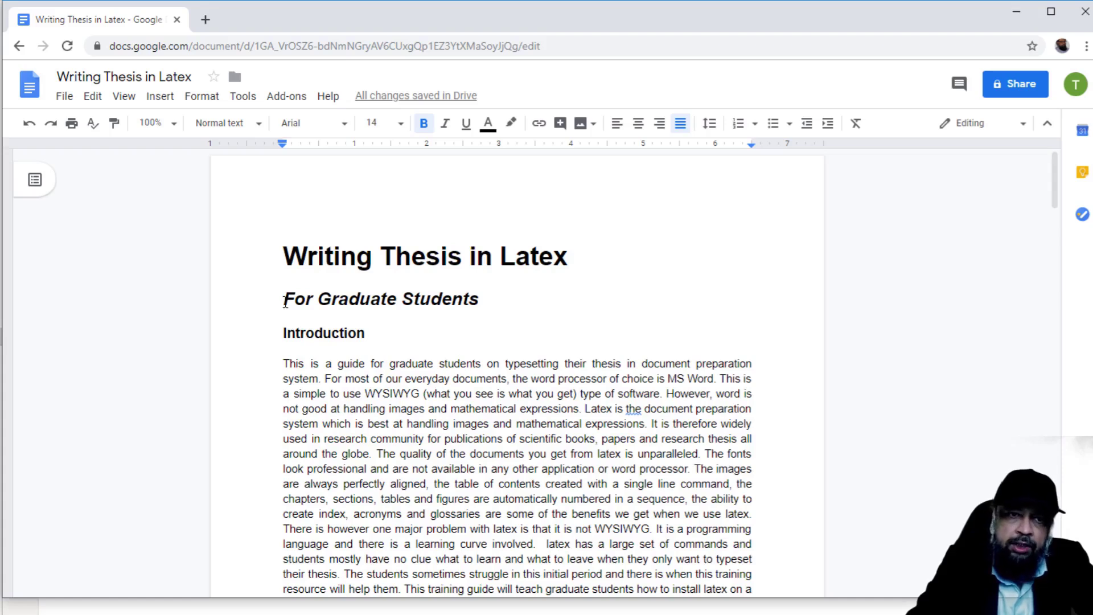
# Step: Italicize the 'For Graduate Students' subtitle
pyautogui.click(284, 301)
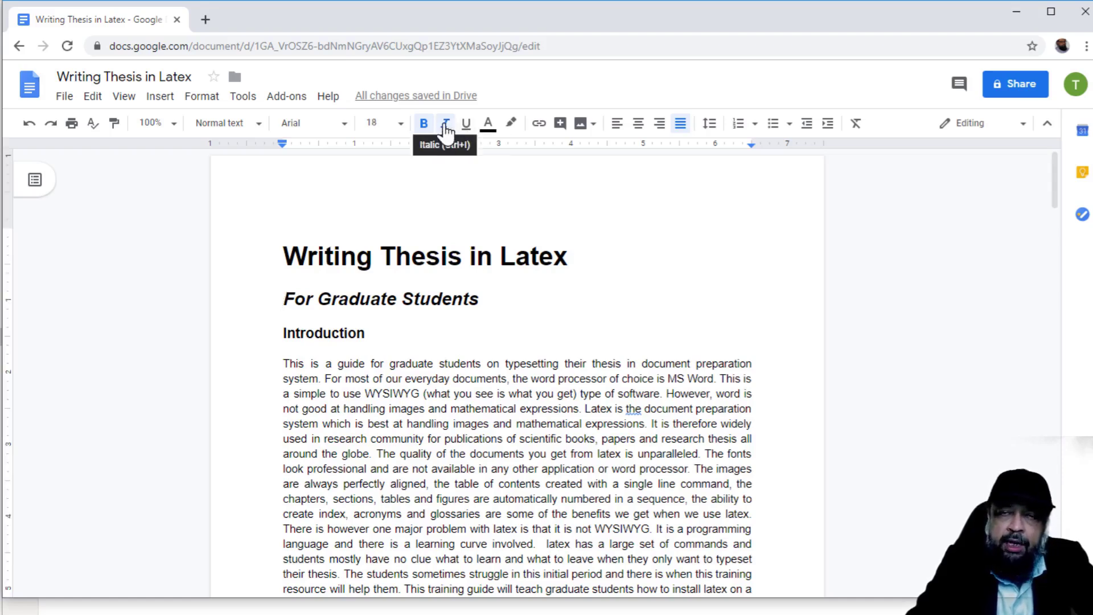
pyautogui.click(446, 129)
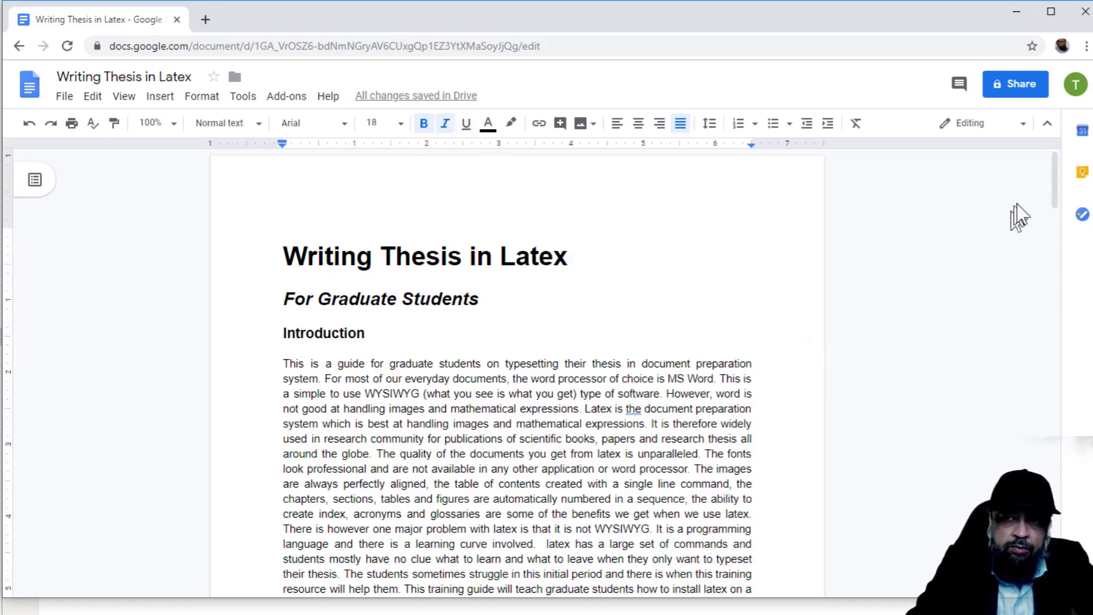
pyautogui.moveTo(1057, 185)
pyautogui.mouseDown()
pyautogui.moveTo(1031, 311)
pyautogui.moveTo(1033, 416)
pyautogui.moveTo(1036, 273)
pyautogui.moveTo(1054, 181)
pyautogui.mouseUp()
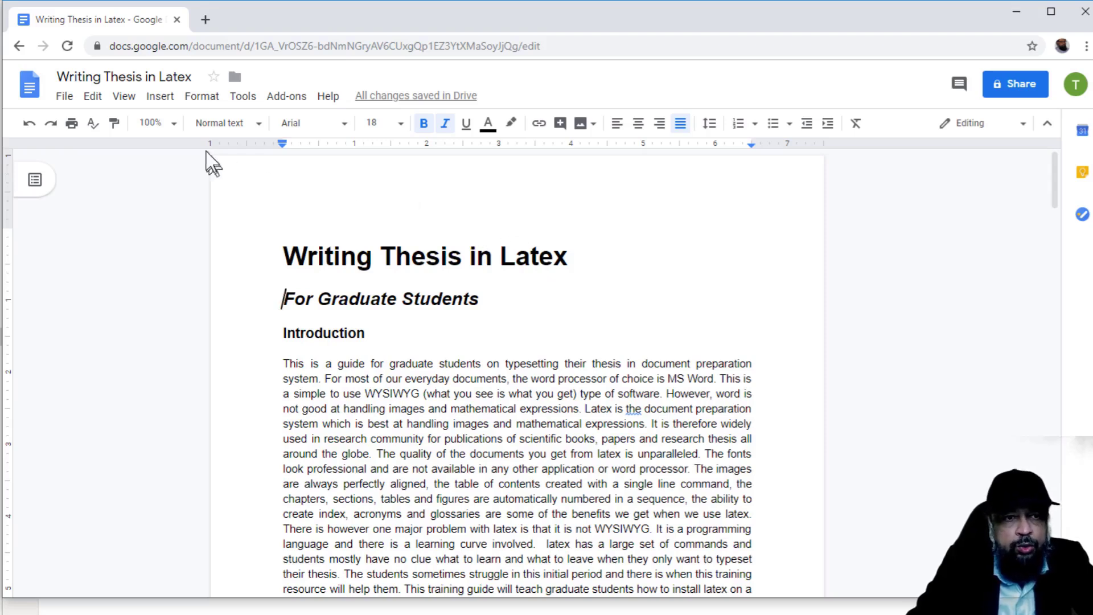
# Step: Browse the paragraph styles list and Format > Paragraph styles, then bring up the View menu
pyautogui.click(259, 126)
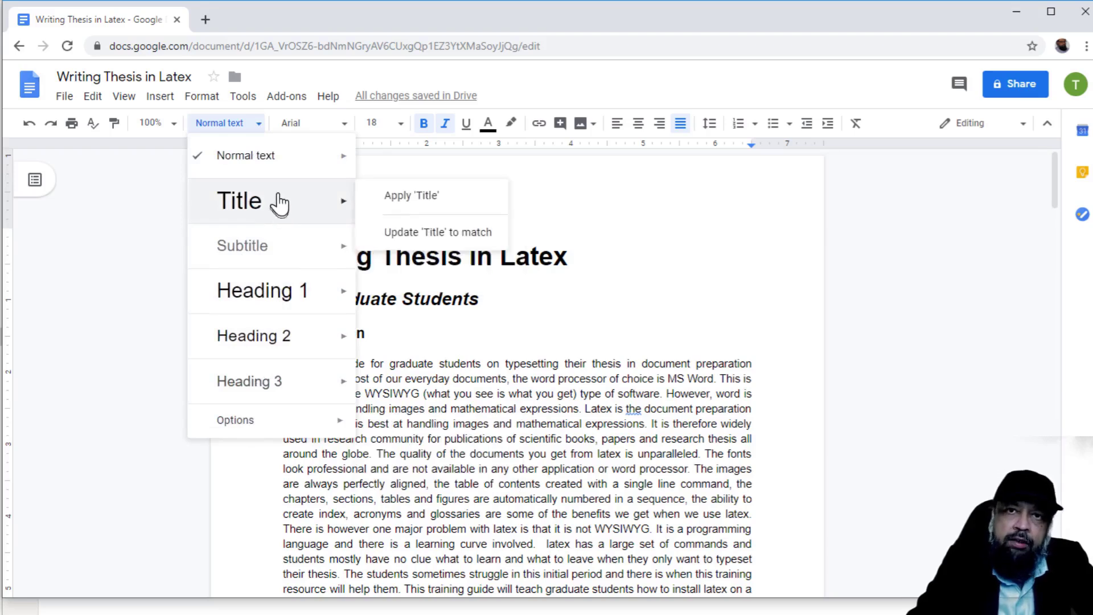
pyautogui.click(211, 102)
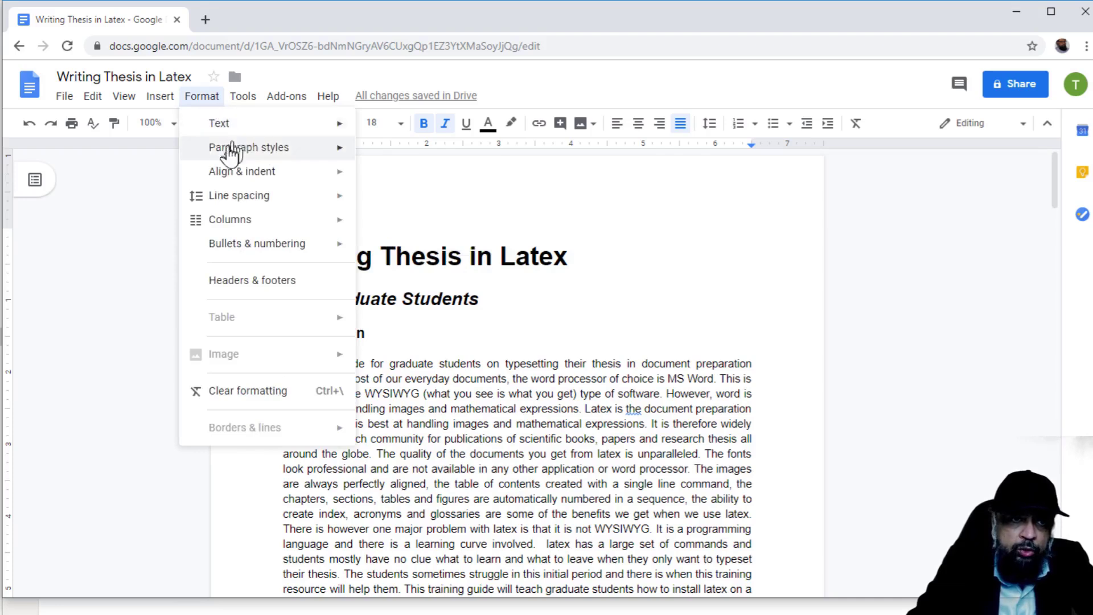
pyautogui.moveTo(218, 149)
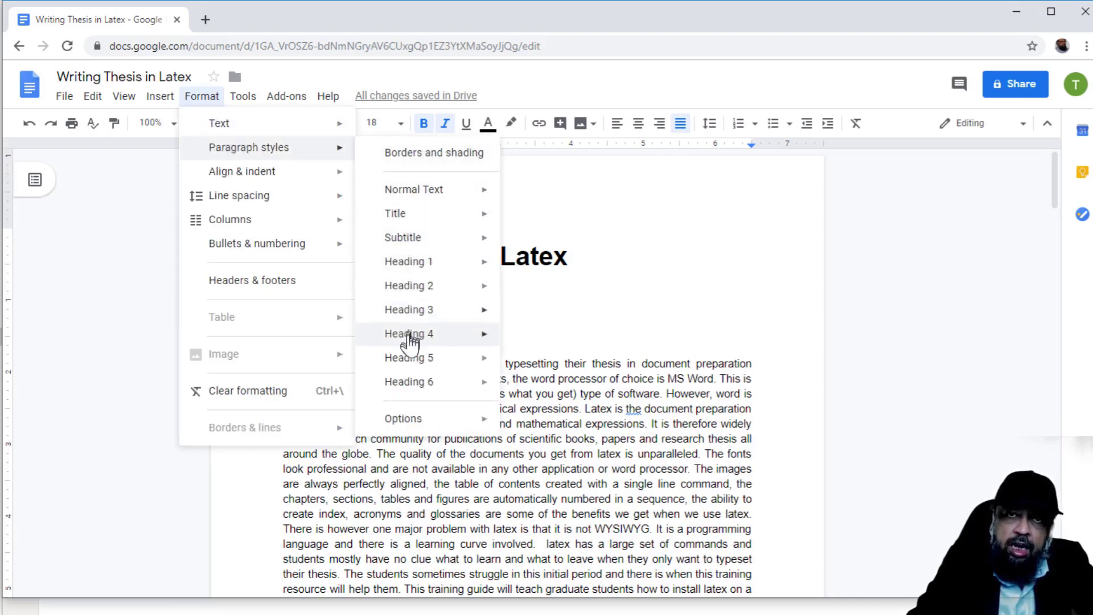
pyautogui.moveTo(421, 317)
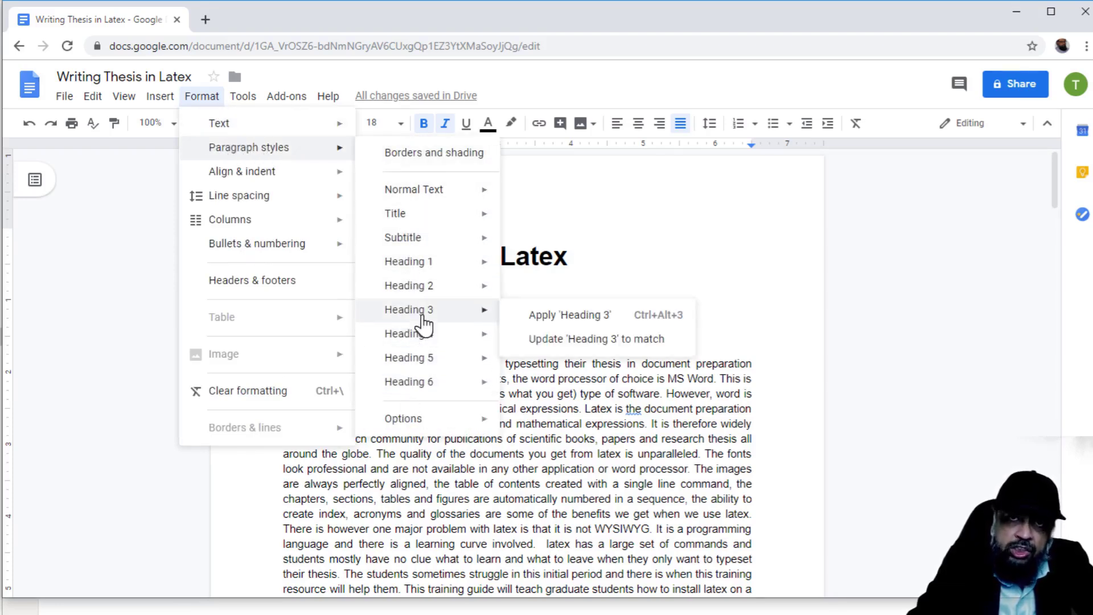
pyautogui.click(621, 230)
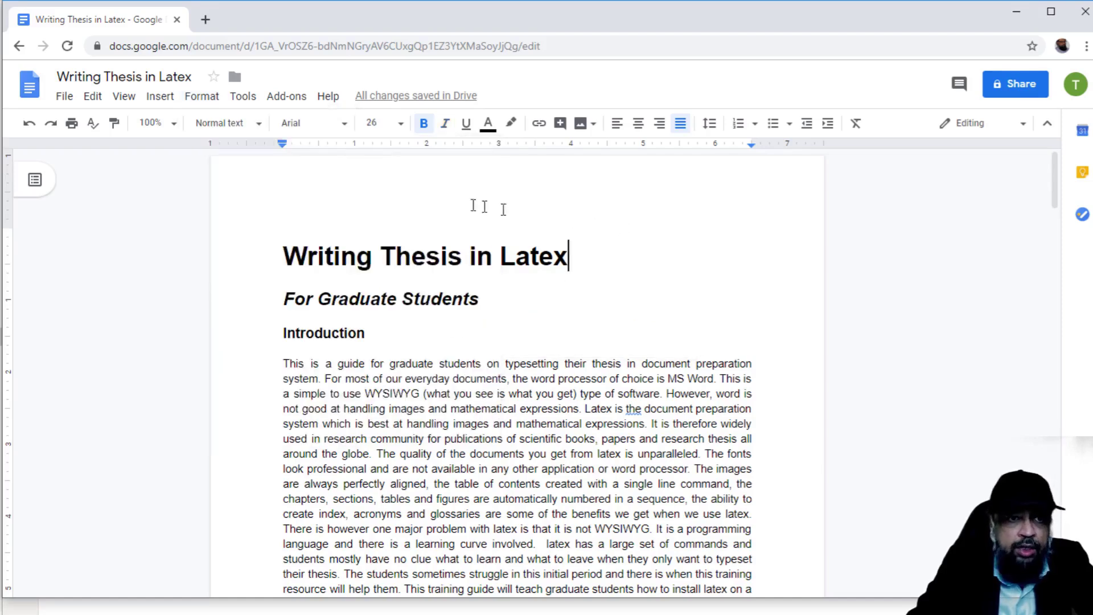
pyautogui.click(260, 126)
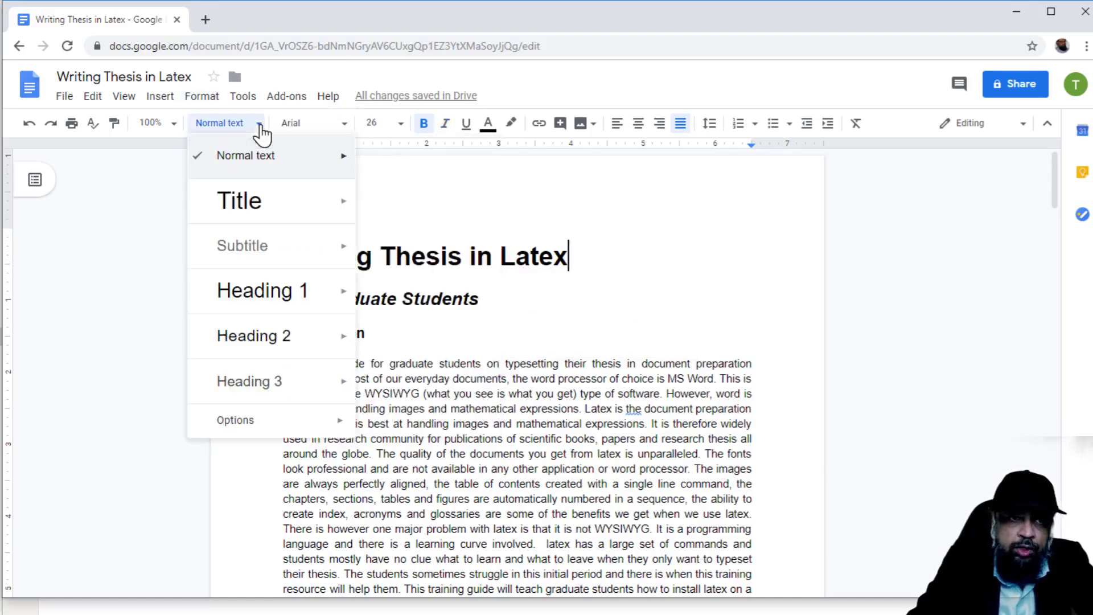
pyautogui.click(261, 133)
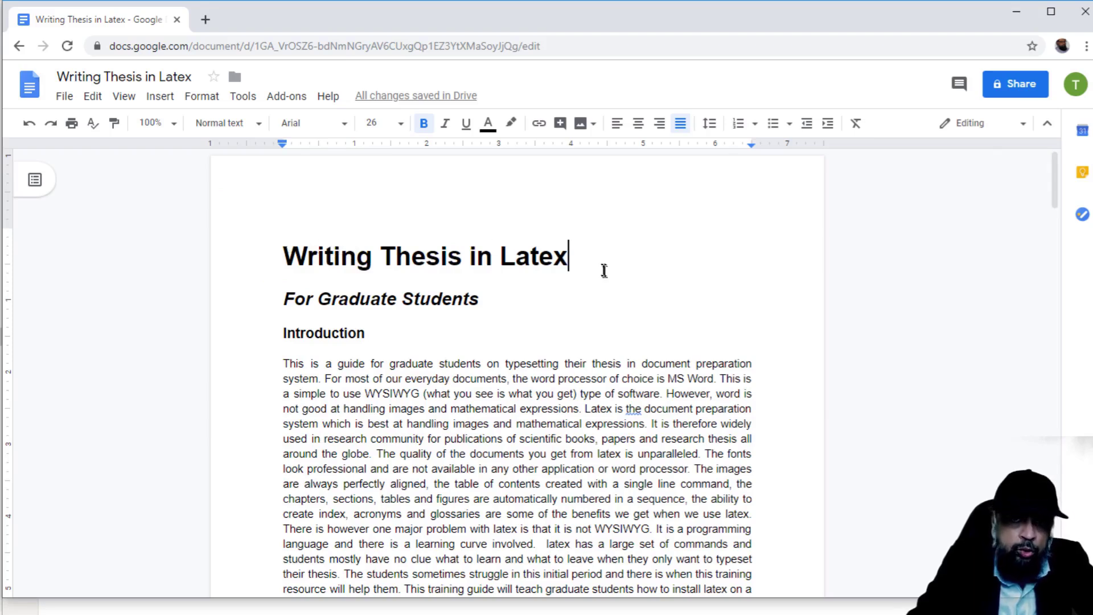
pyautogui.click(125, 97)
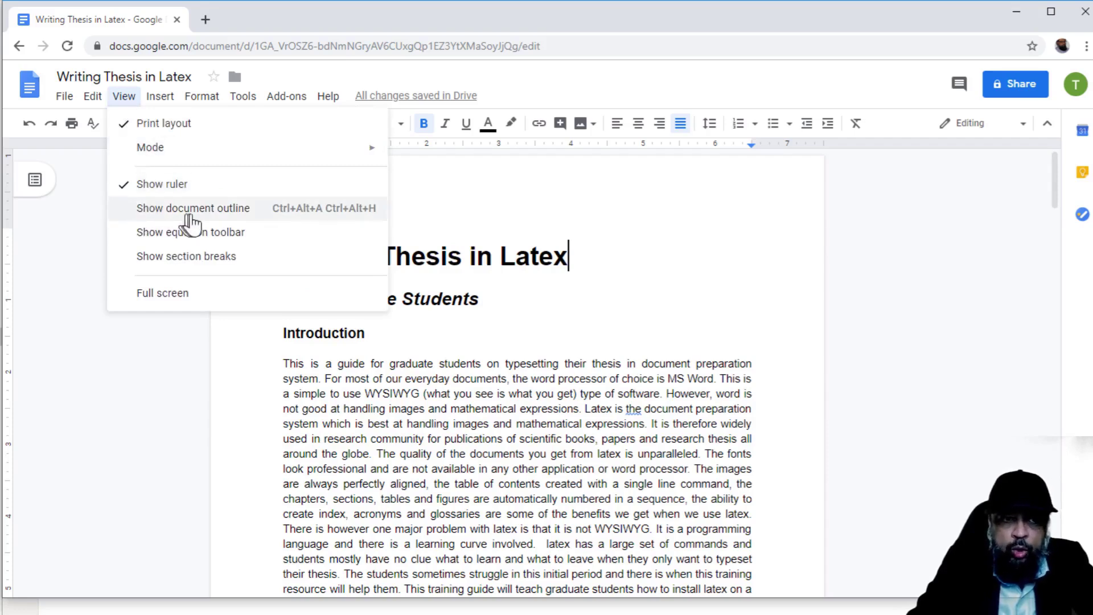
# Step: Show the document outline, listing headings from 'Writing Thesis in Latex' through Report
pyautogui.click(129, 211)
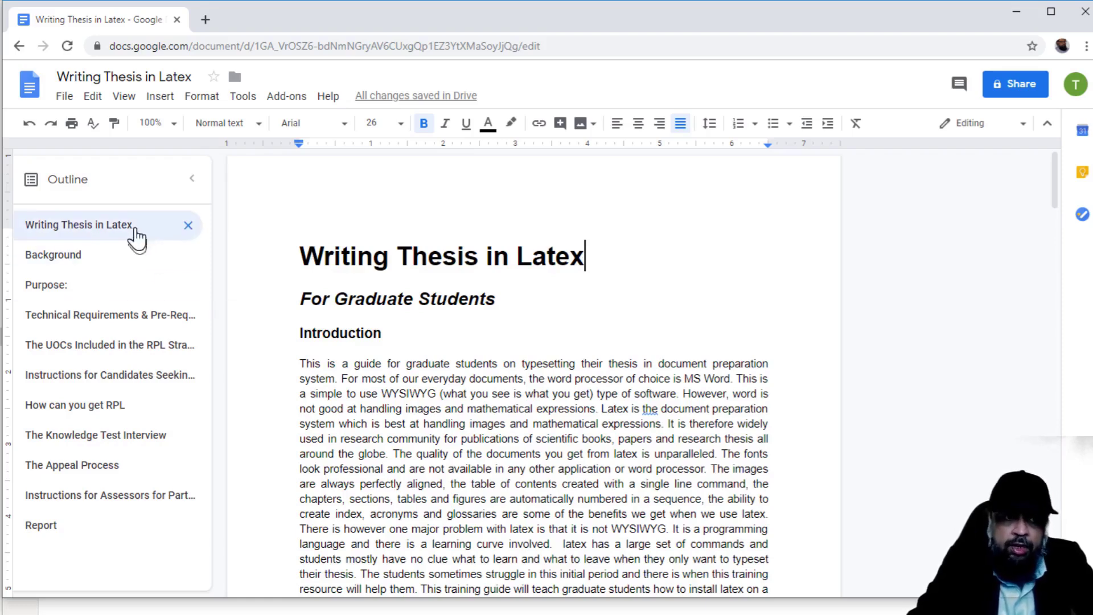
pyautogui.click(53, 324)
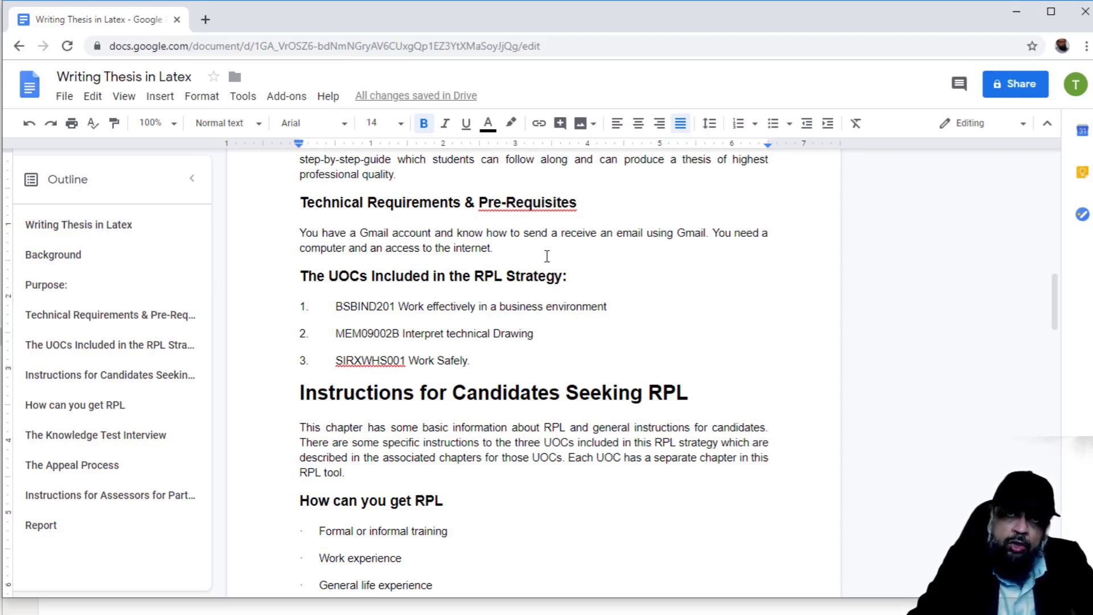
pyautogui.click(506, 276)
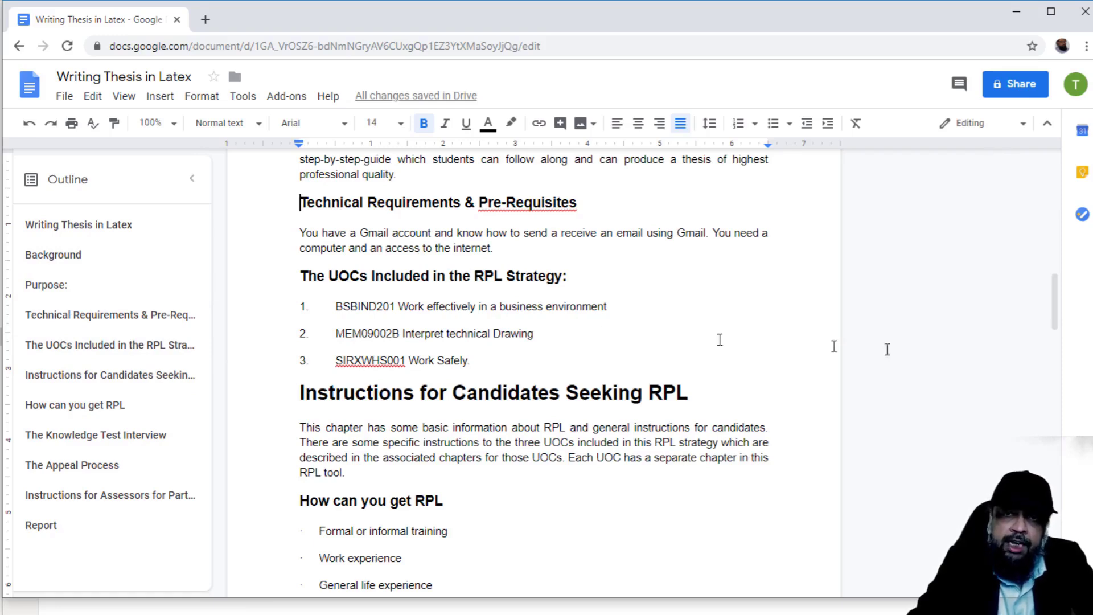
pyautogui.moveTo(1053, 313); pyautogui.dragTo(1054, 188)
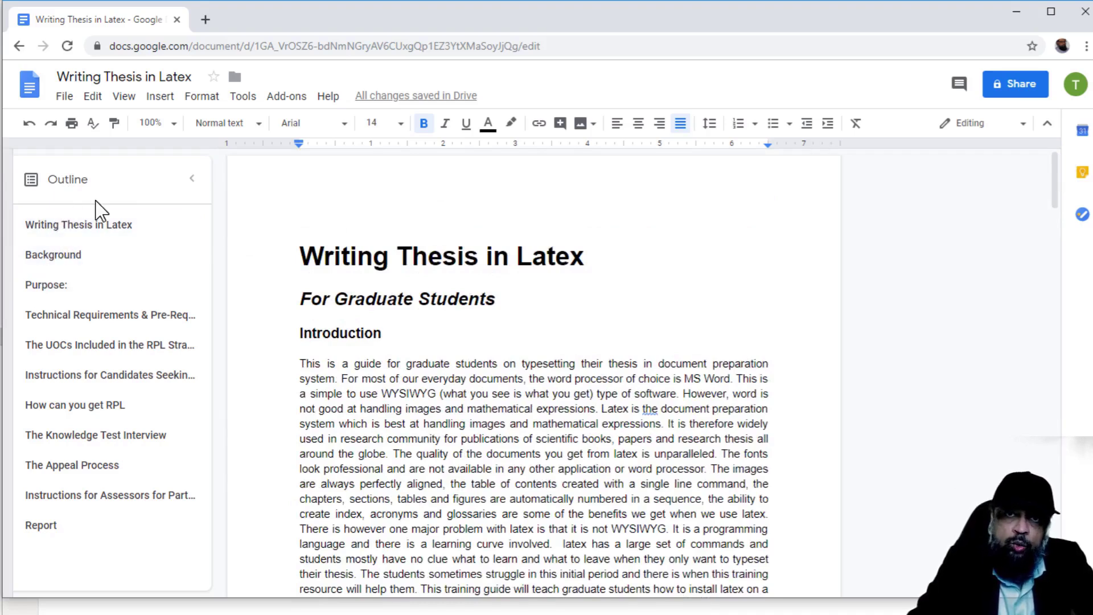
pyautogui.click(313, 198)
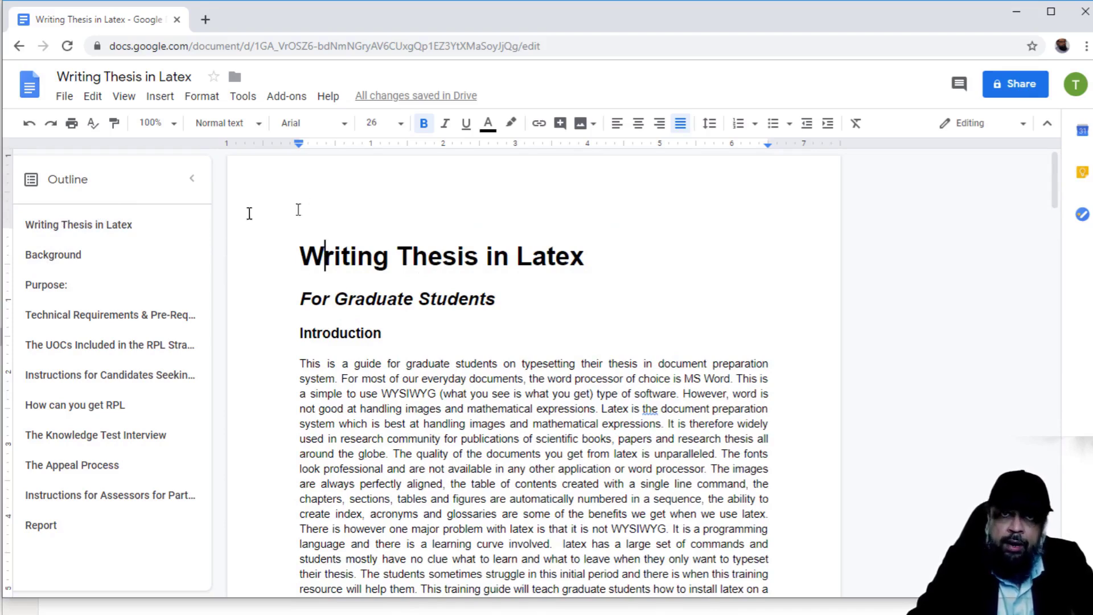
pyautogui.click(296, 257)
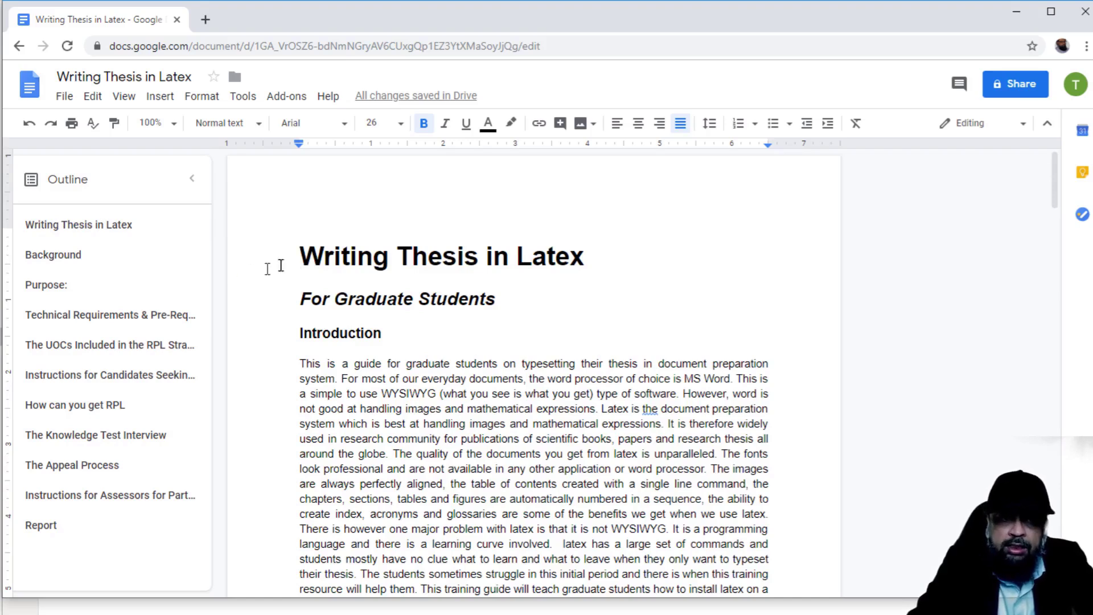
pyautogui.press('Down')
pyautogui.press('End')
pyautogui.click(123, 97)
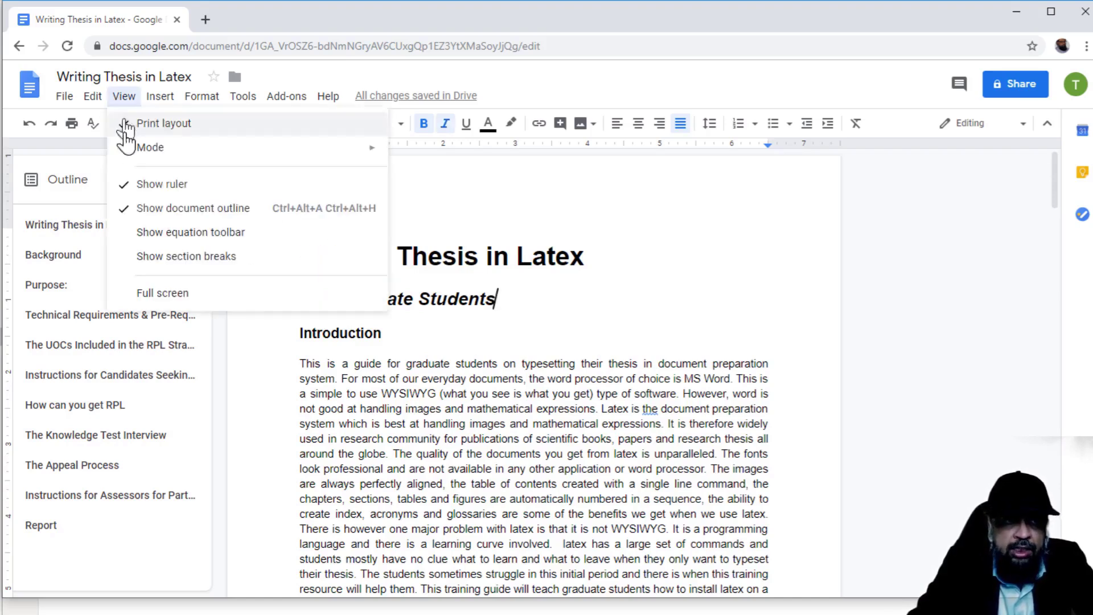
pyautogui.click(126, 220)
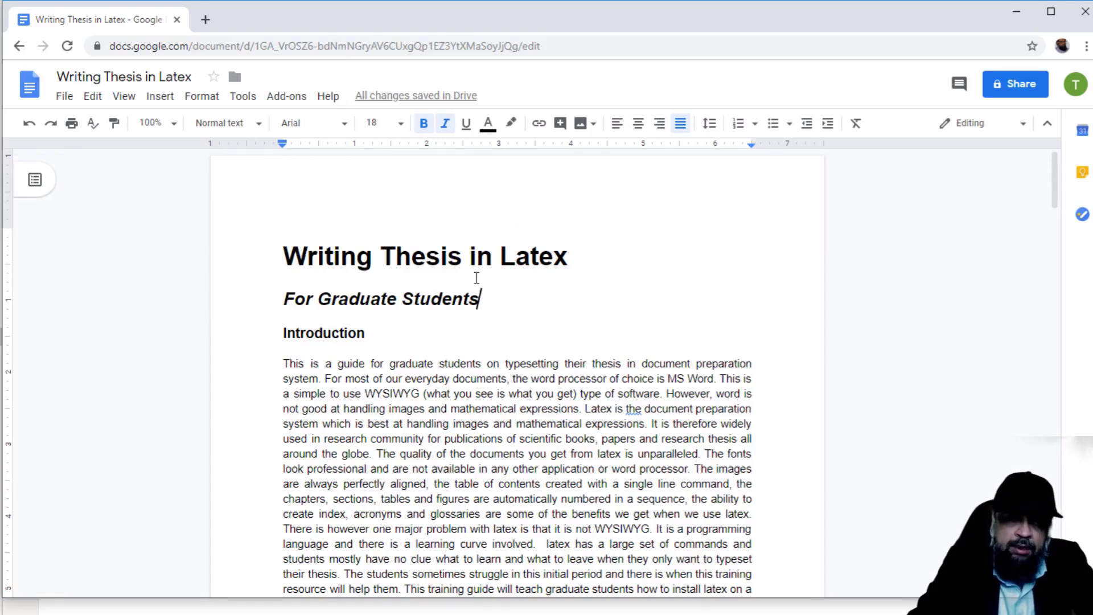
pyautogui.click(291, 257)
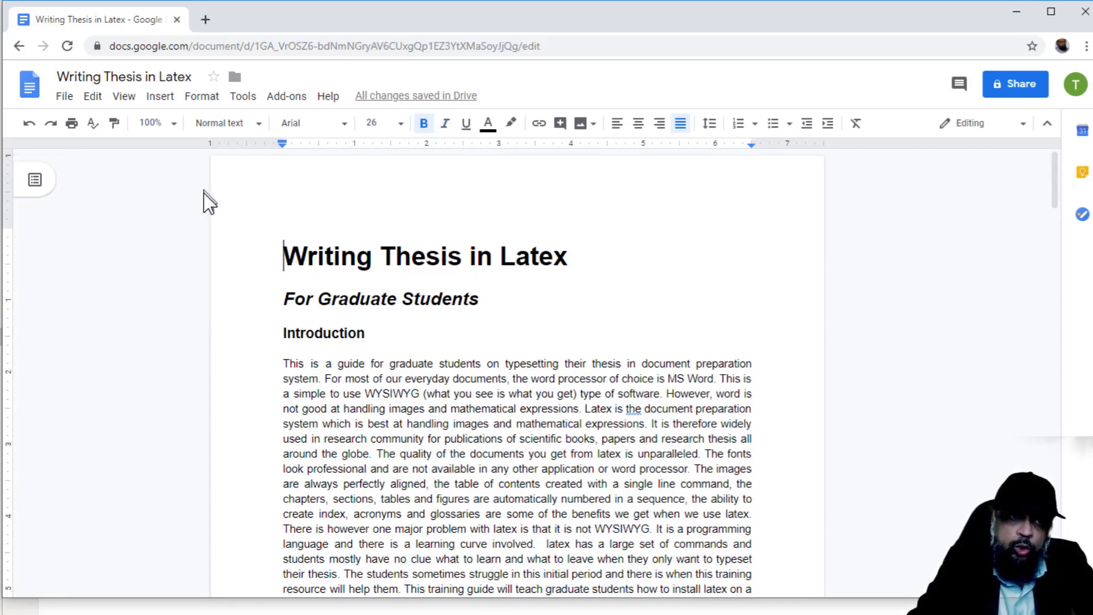
pyautogui.click(256, 126)
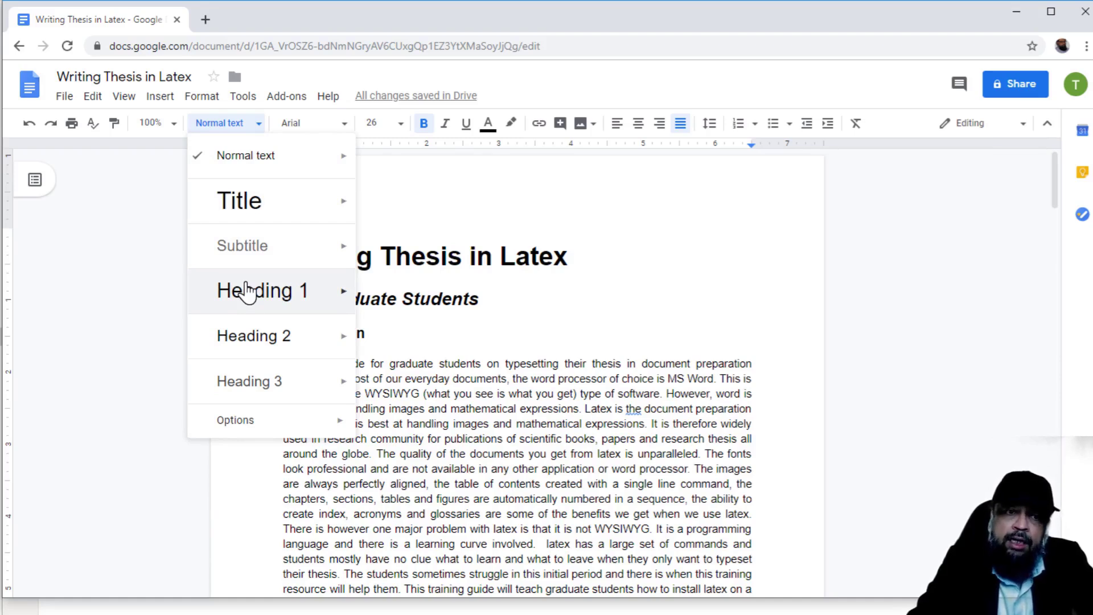
pyautogui.moveTo(341, 291)
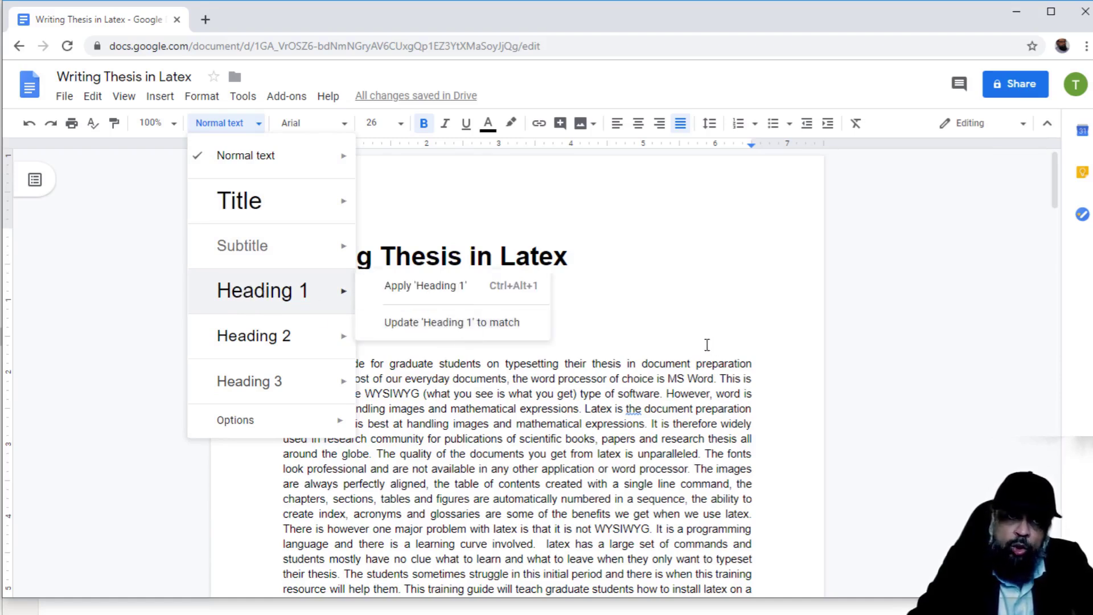
pyautogui.moveTo(286, 341)
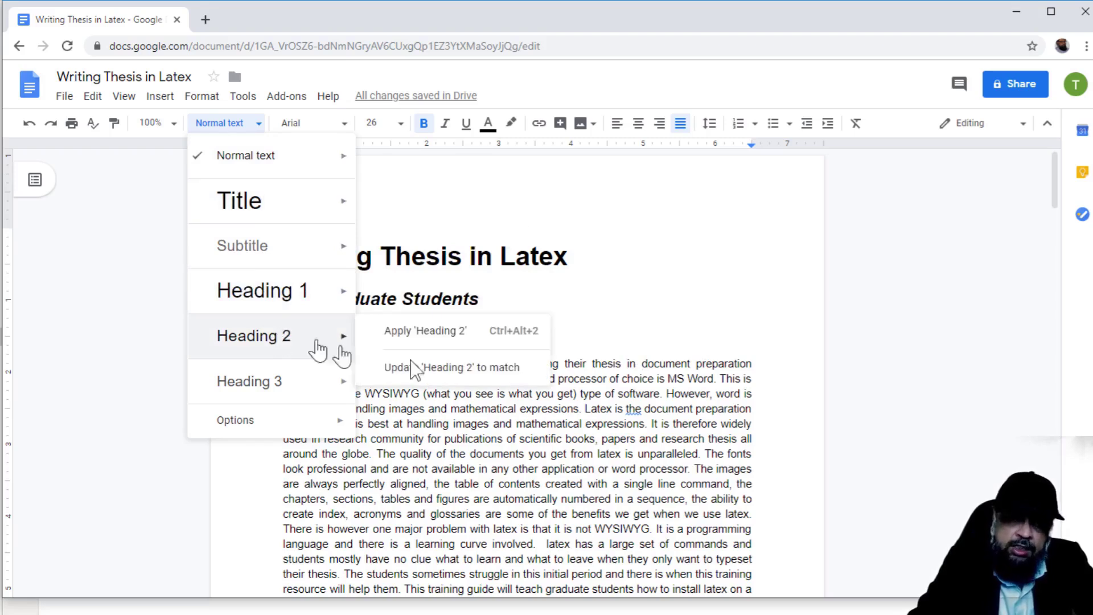
pyautogui.click(666, 393)
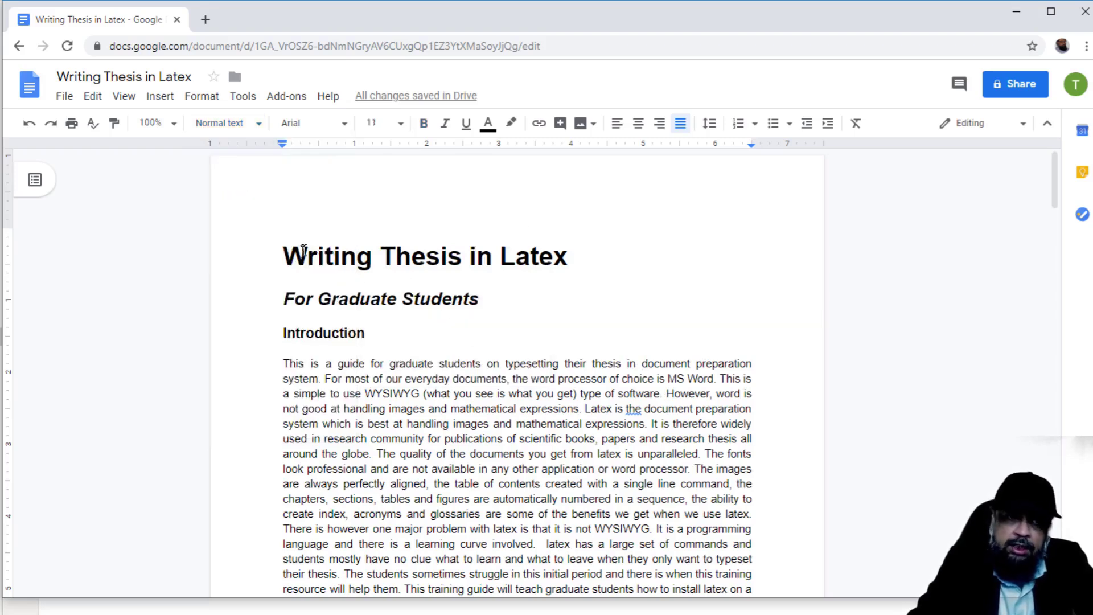
pyautogui.click(283, 256)
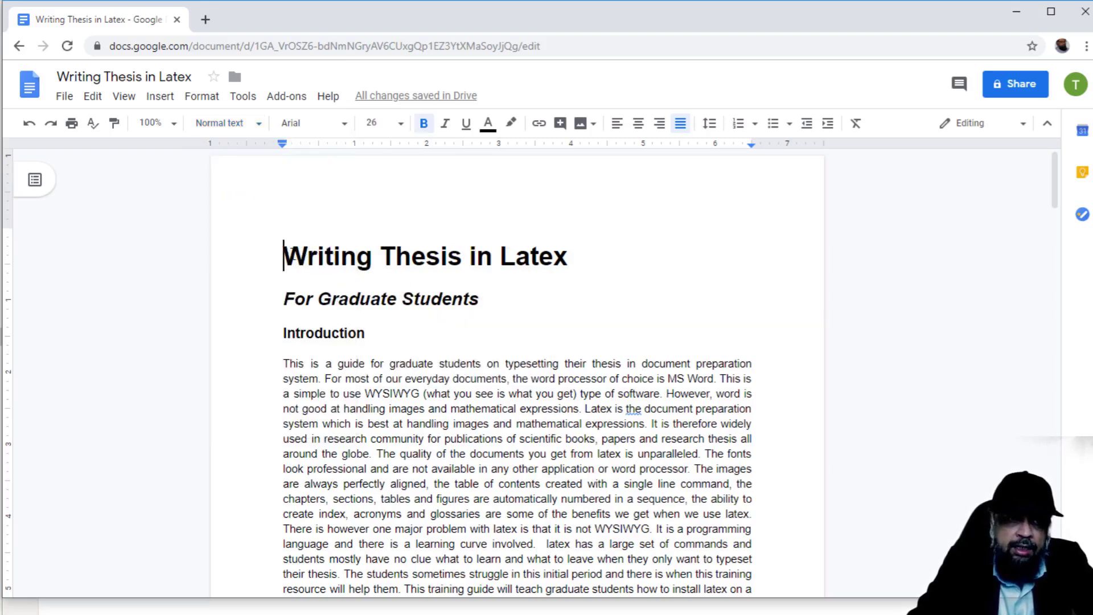
pyautogui.click(254, 124)
# Step: Apply Title to the document title and Subtitle to 'For Graduate Students'
pyautogui.click(232, 200)
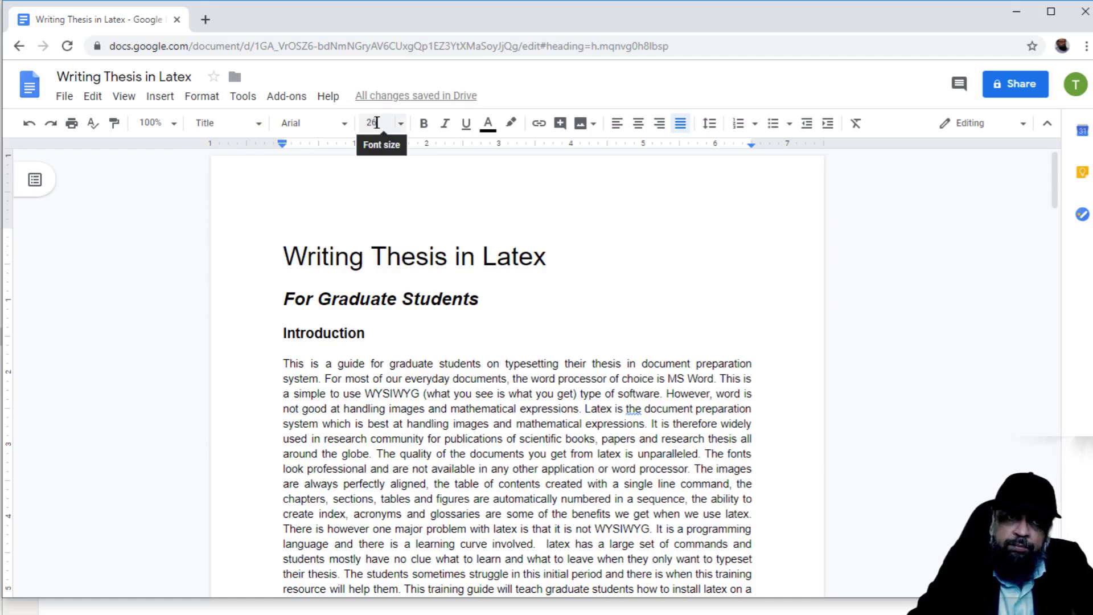
pyautogui.click(317, 299)
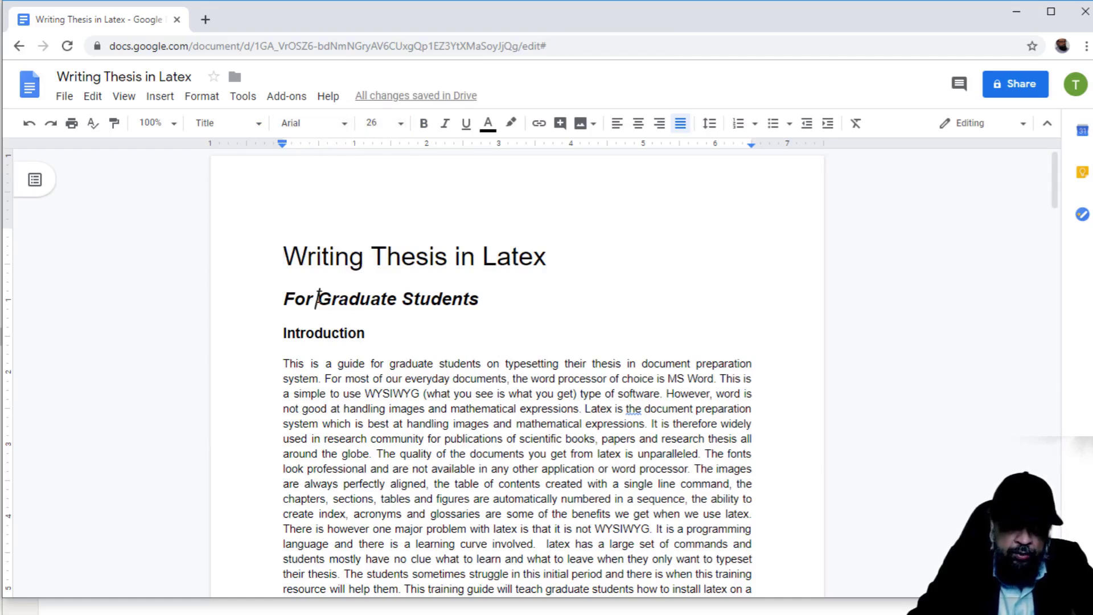
pyautogui.click(257, 126)
pyautogui.click(250, 248)
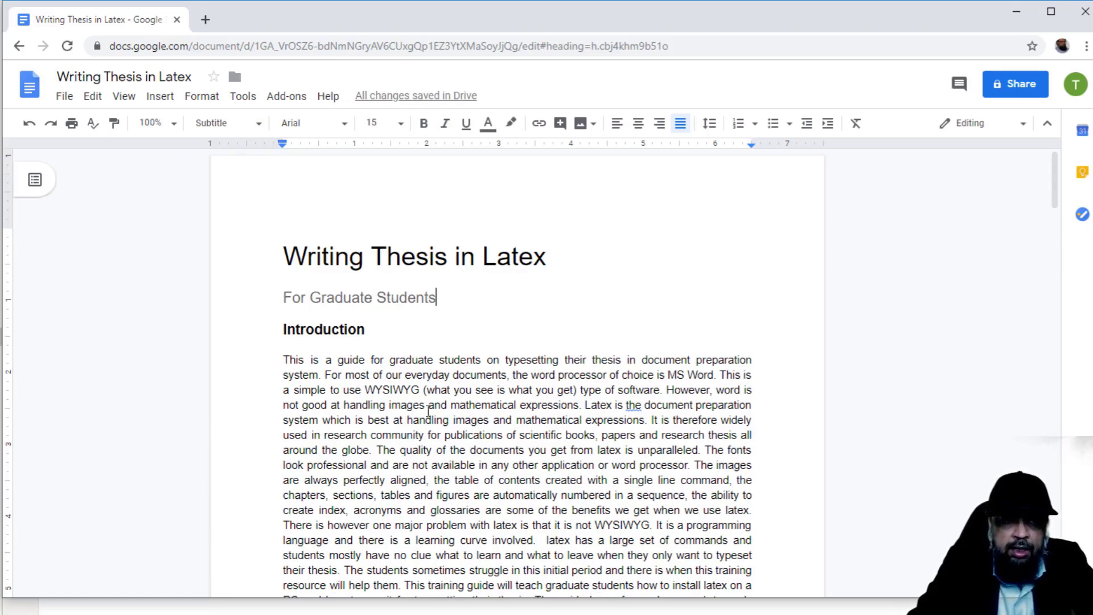
# Step: Make the Introduction and Background headings Heading 1
pyautogui.click(355, 331)
pyautogui.click(245, 125)
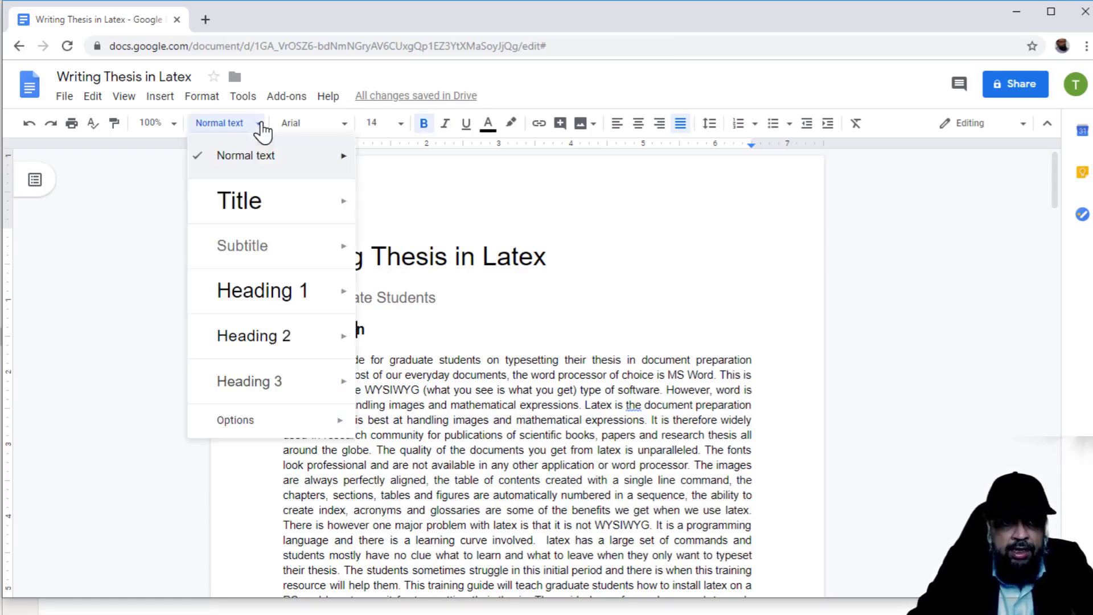
pyautogui.click(277, 299)
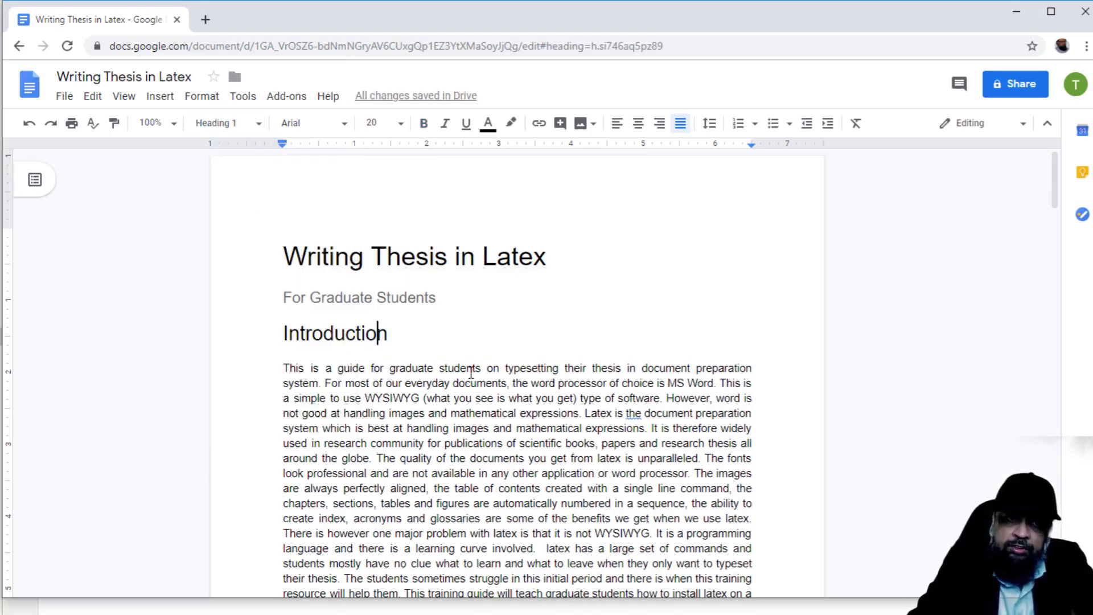
pyautogui.scroll(-4, 541, 386)
pyautogui.click(338, 442)
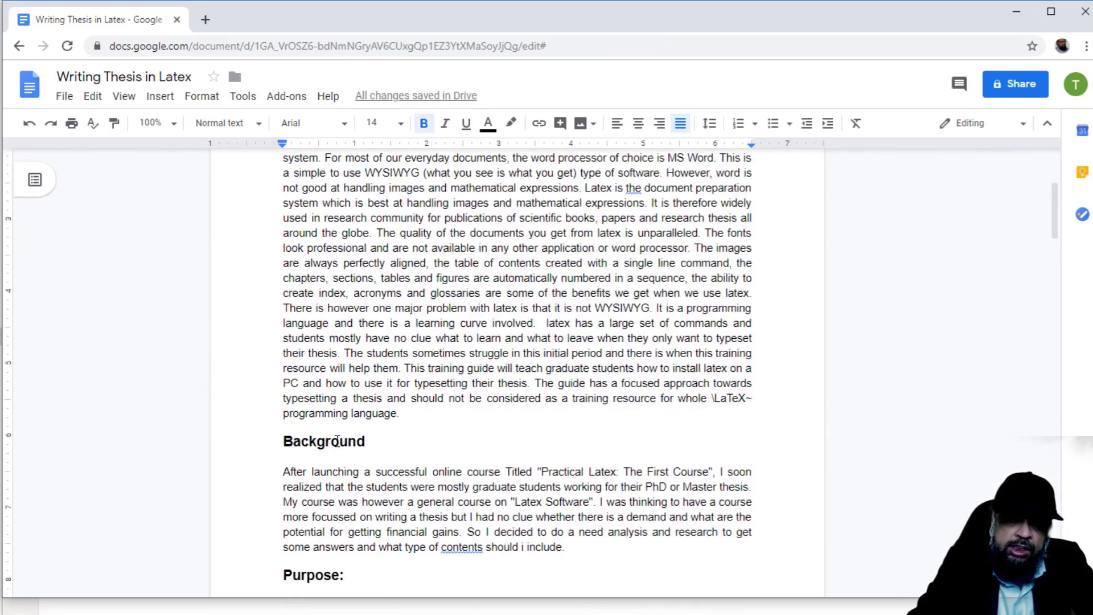
pyautogui.click(253, 124)
pyautogui.click(266, 288)
pyautogui.moveTo(1054, 212); pyautogui.dragTo(1056, 297)
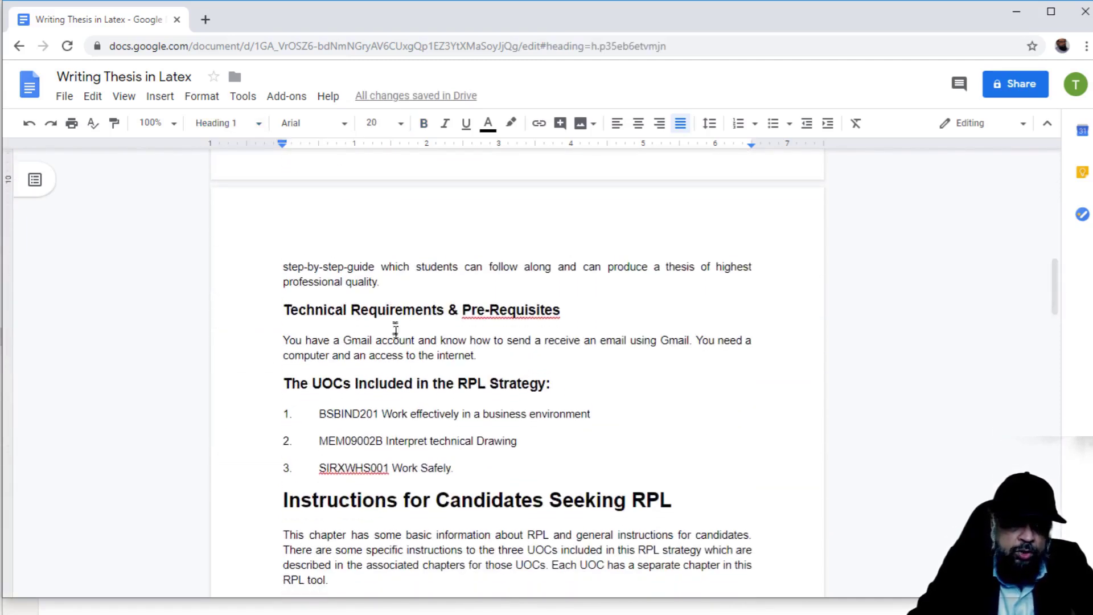
# Step: Make 'The UOCs Included' Heading 2 and 'How can you get RPL' Heading 3
pyautogui.click(282, 384)
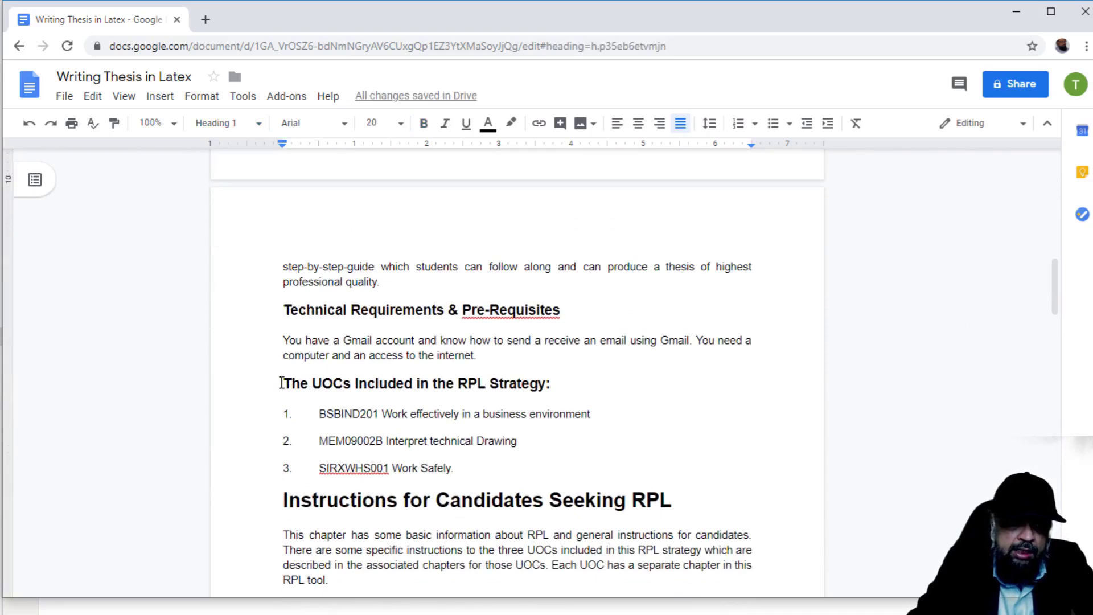
pyautogui.click(259, 135)
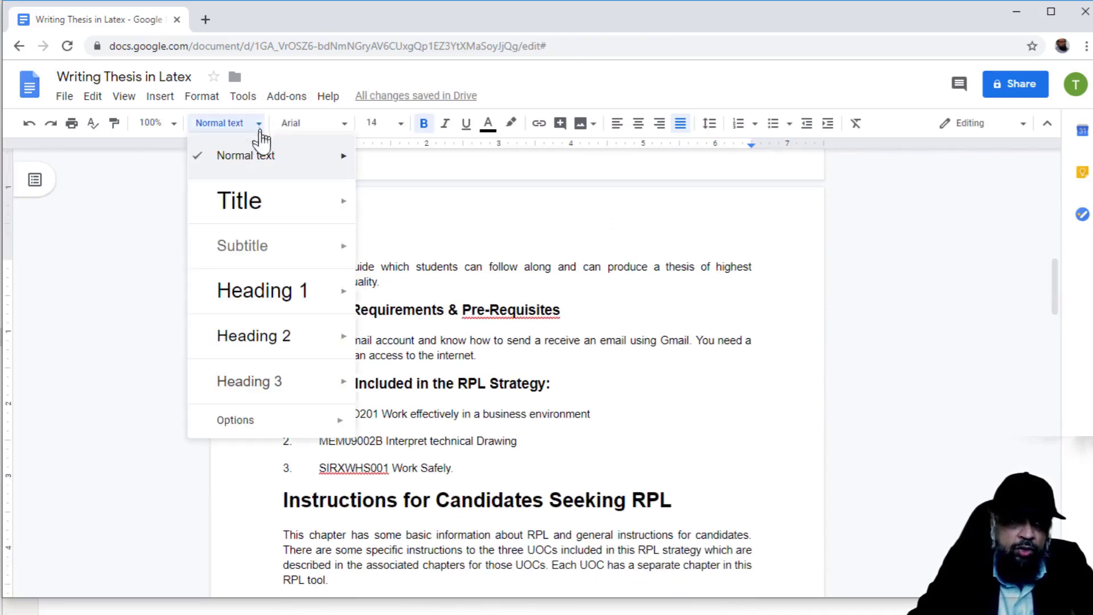
pyautogui.click(269, 337)
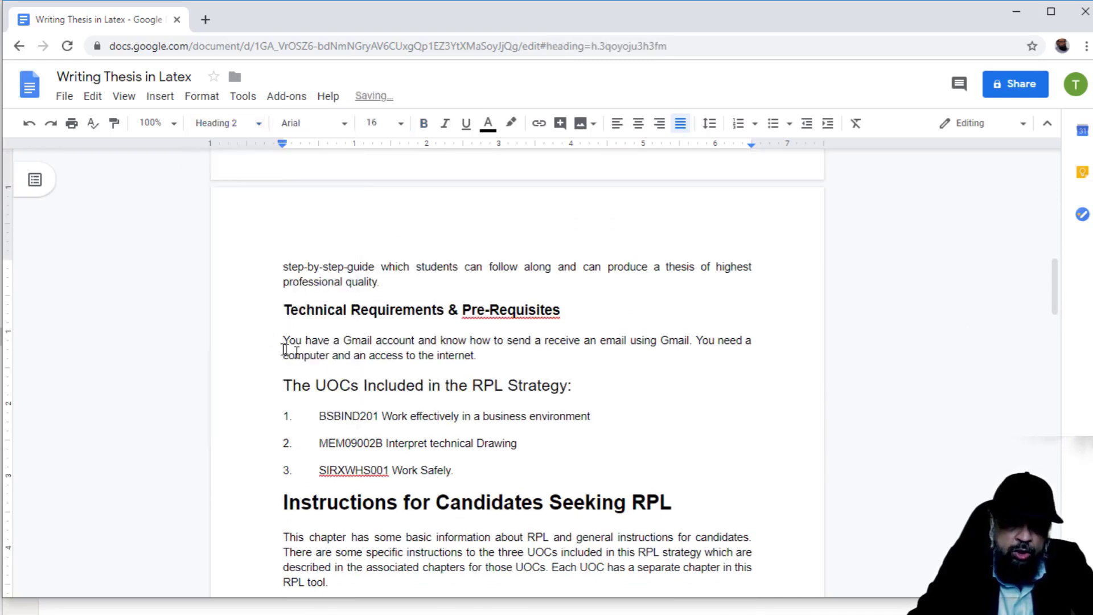
pyautogui.moveTo(1055, 285); pyautogui.dragTo(1057, 329)
pyautogui.click(284, 288)
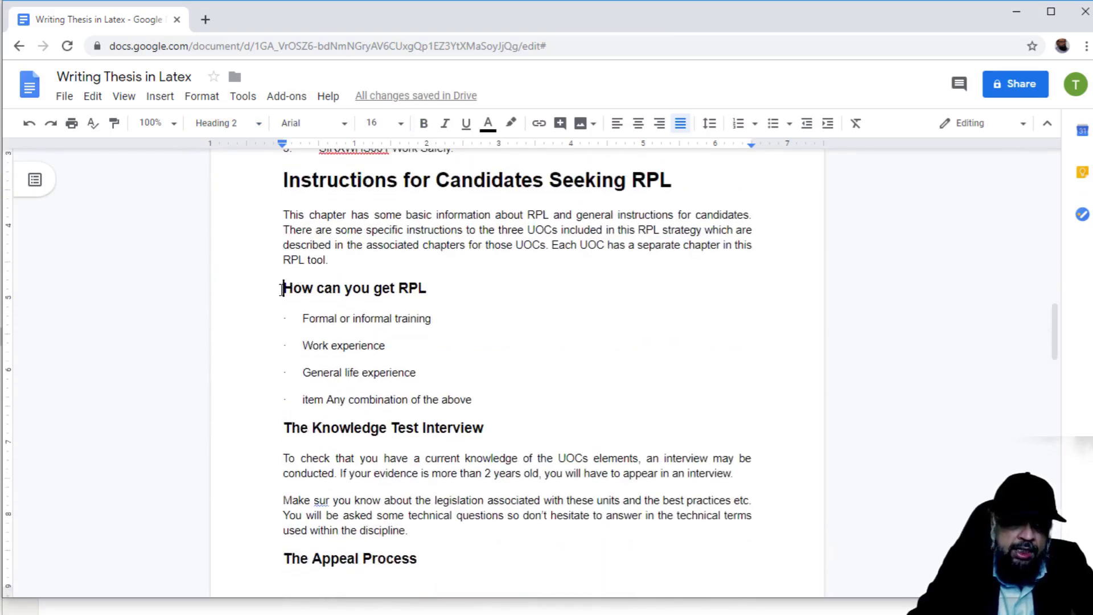
pyautogui.hotkey('ctrl', 'alt', '3')
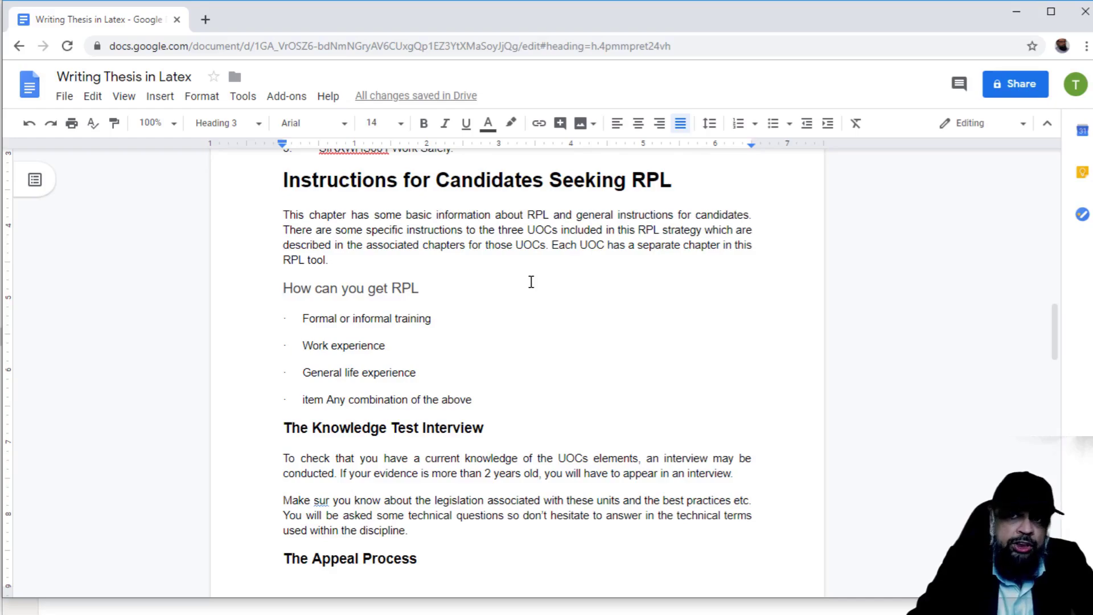
pyautogui.moveTo(1057, 354); pyautogui.dragTo(1060, 164)
pyautogui.click(312, 298)
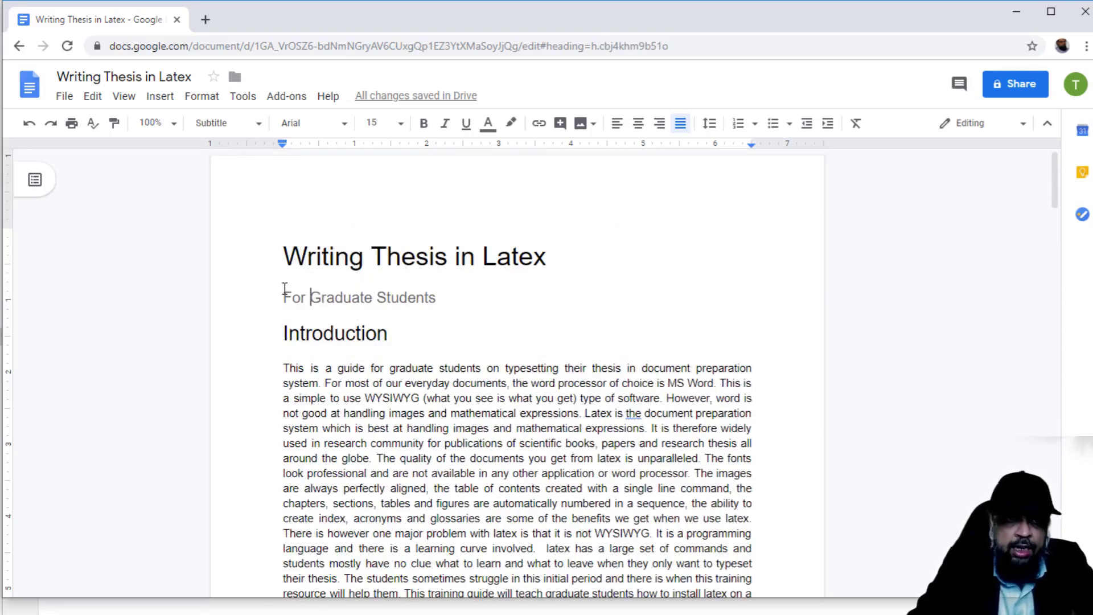
# Step: Reduce the 'For Graduate Students' subtitle's font size from 15 pt to 14 pt
pyautogui.moveTo(285, 296); pyautogui.dragTo(471, 298)
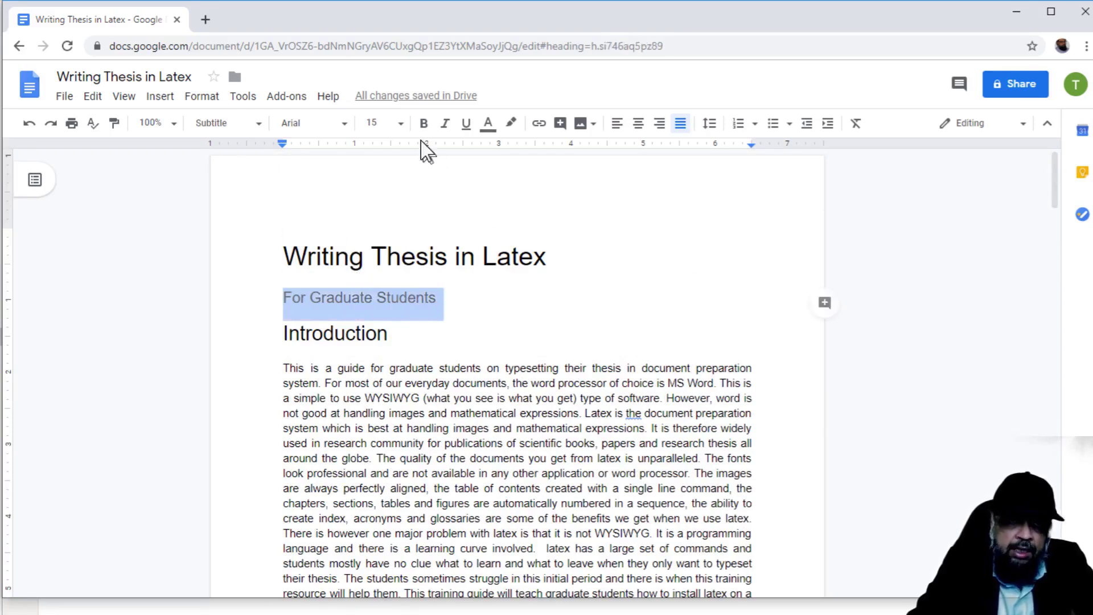
pyautogui.click(402, 124)
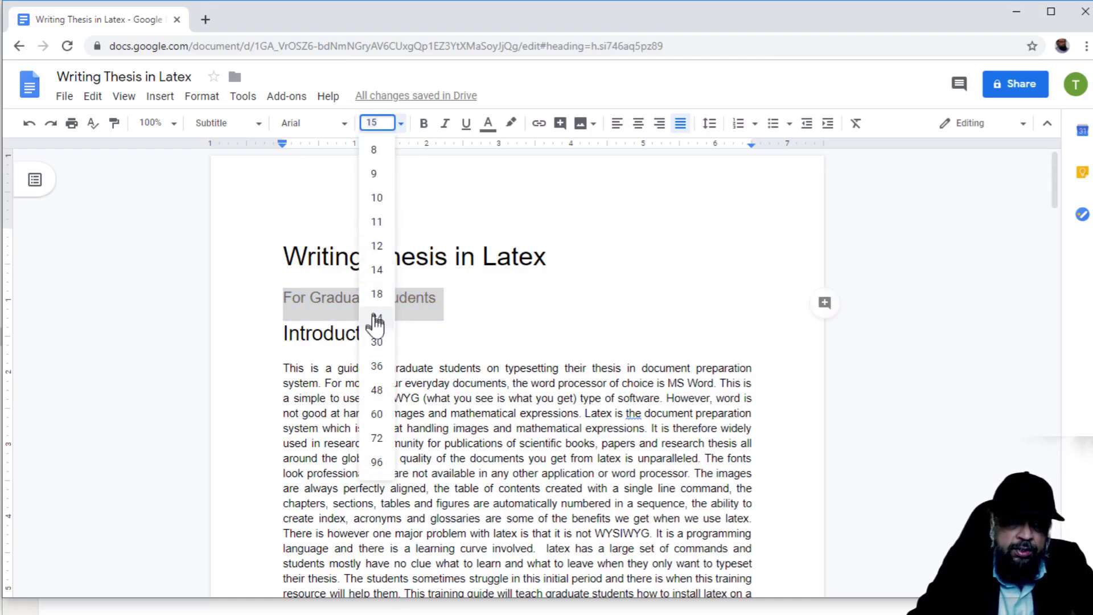
pyautogui.click(382, 271)
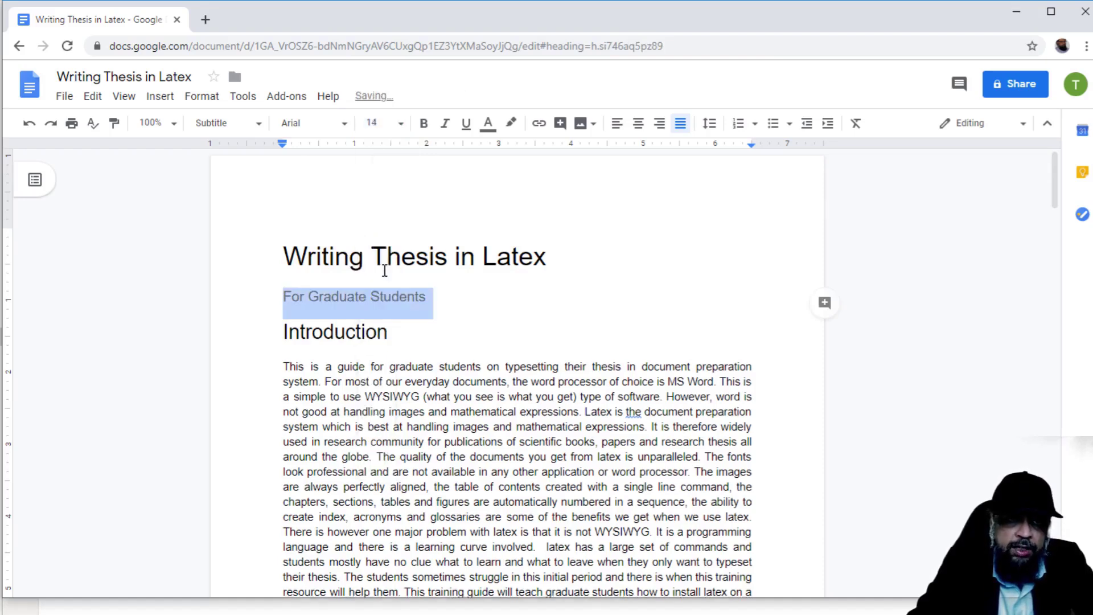
pyautogui.click(421, 297)
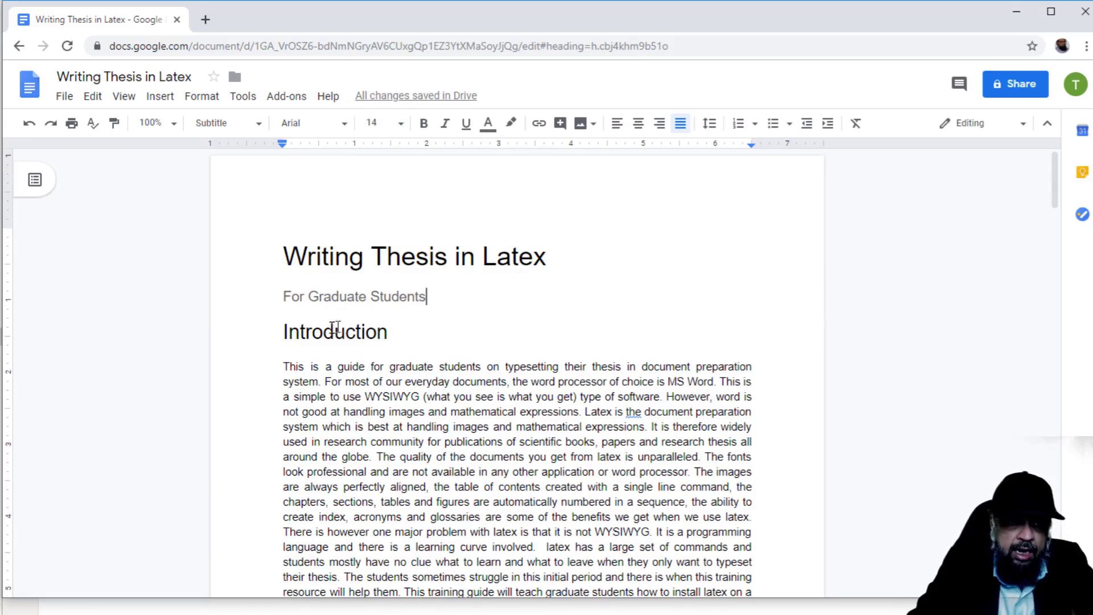
pyautogui.click(280, 335)
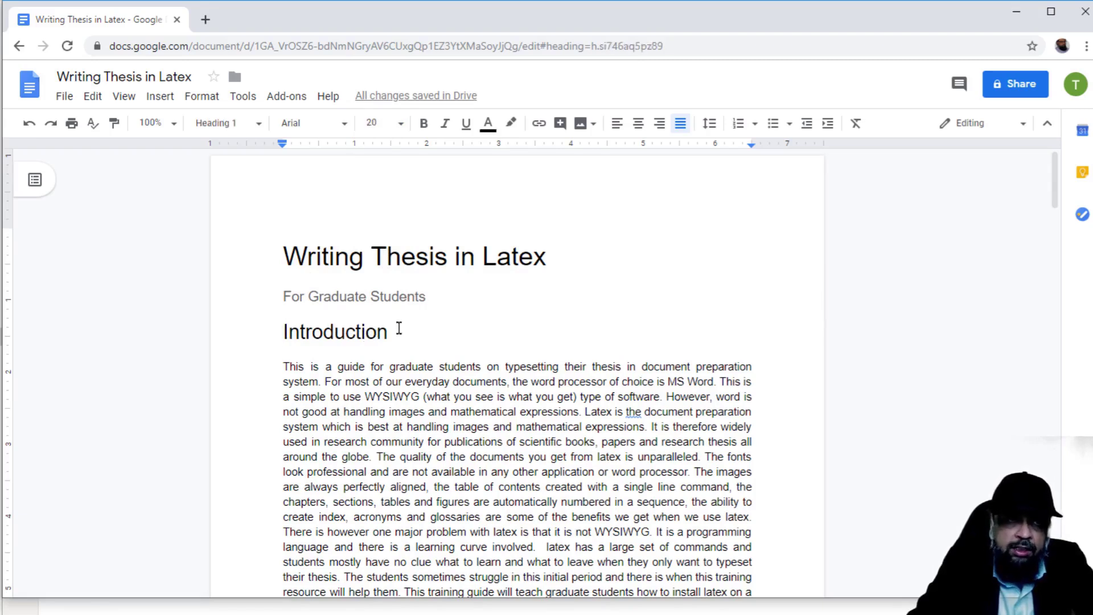
# Step: Switch the Introduction heading from Heading 1 to the 15-pt Subtitle style
pyautogui.click(262, 124)
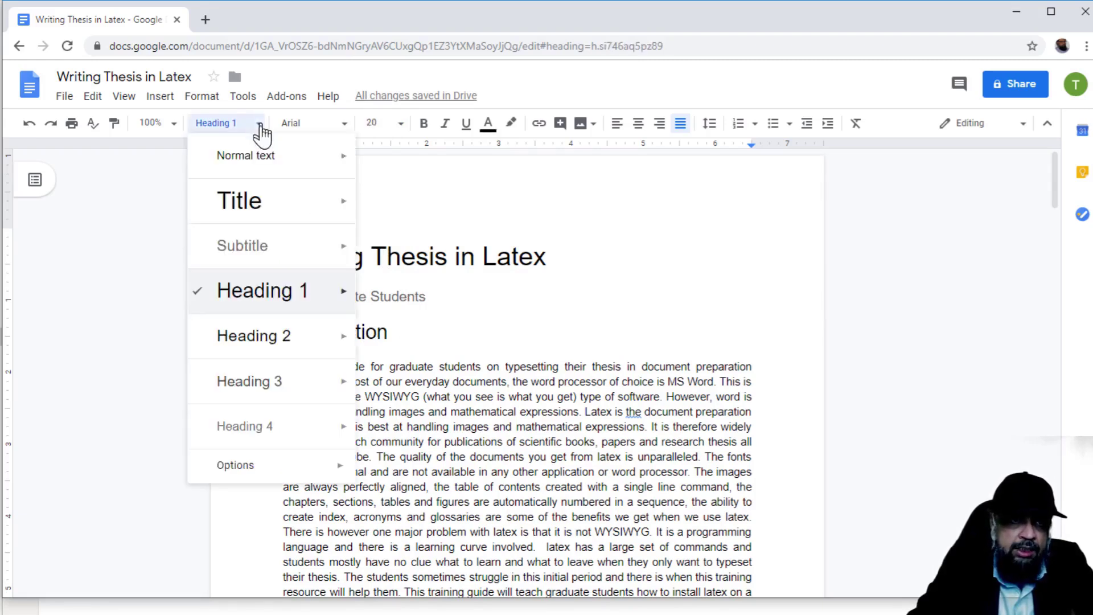
pyautogui.click(247, 246)
pyautogui.click(330, 329)
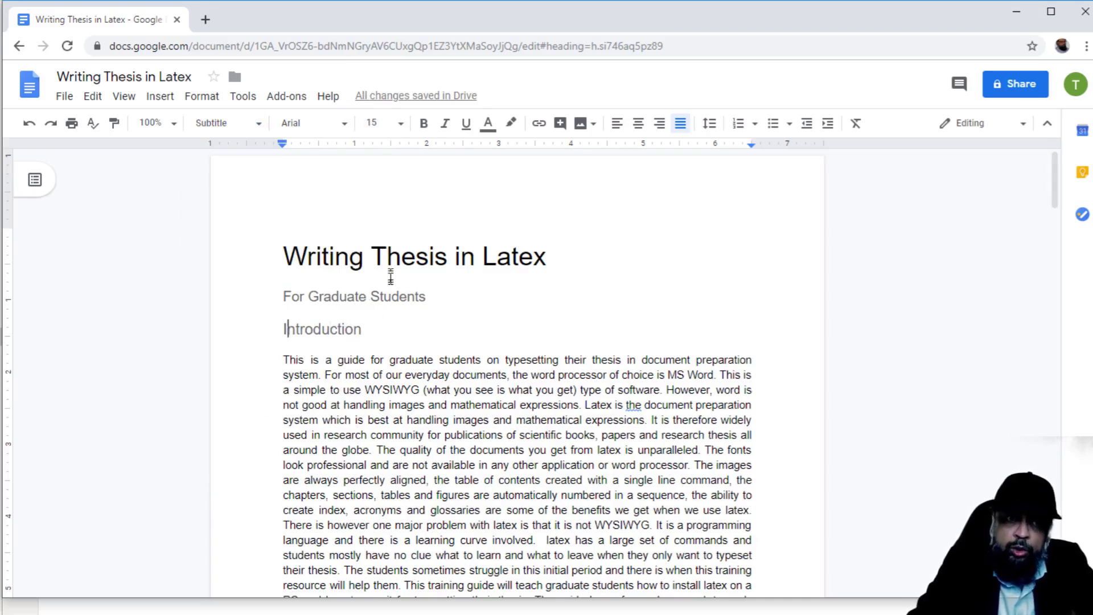
pyautogui.click(399, 298)
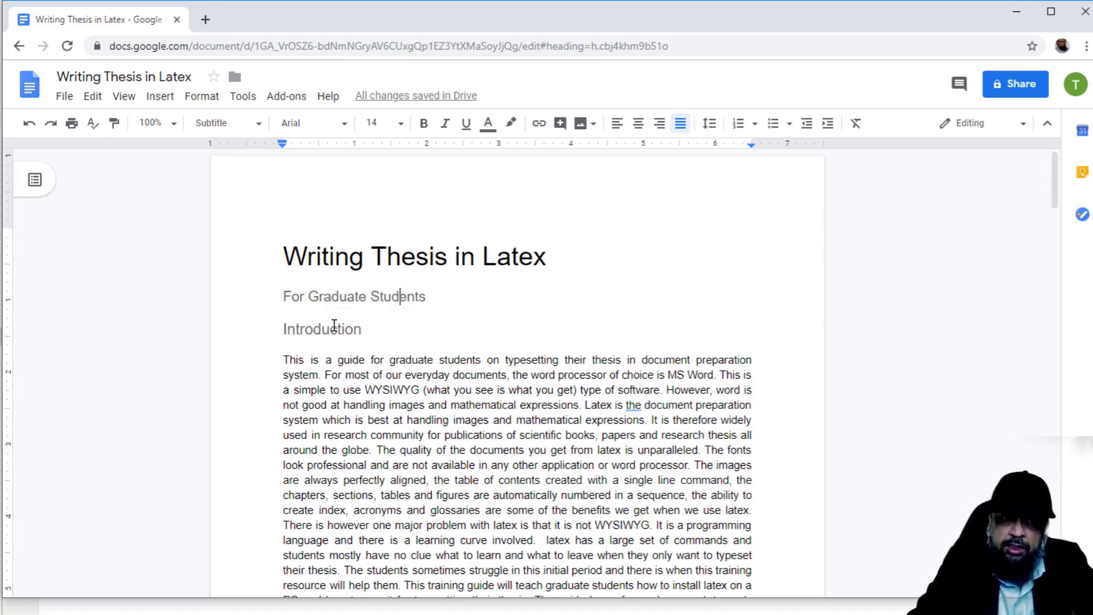
# Step: Update the Subtitle style to match the 14-pt 'For Graduate Students' line
pyautogui.click(258, 125)
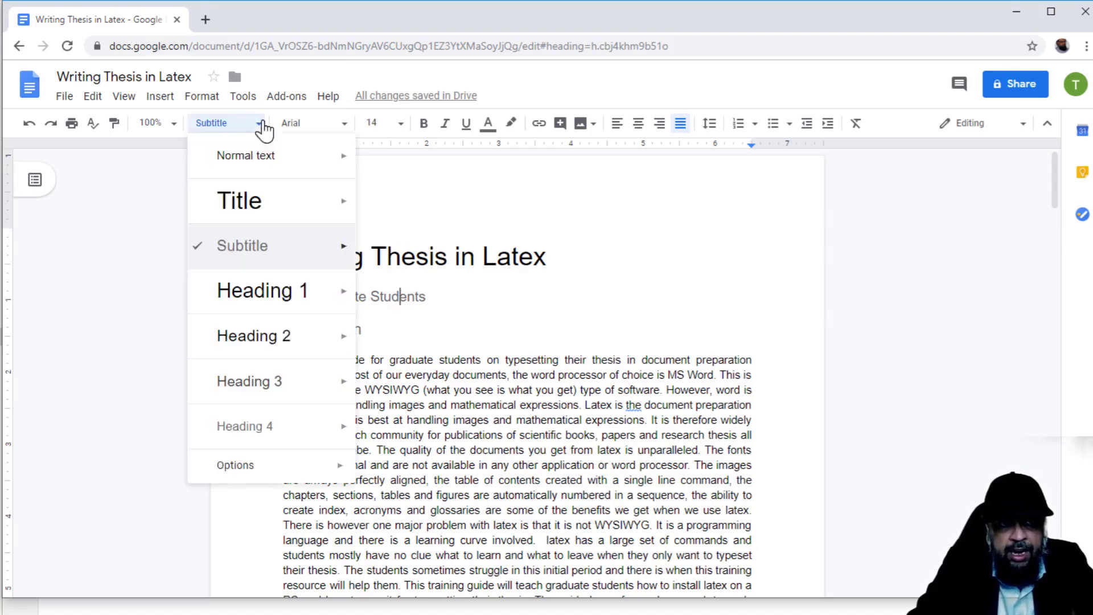
pyautogui.moveTo(325, 254)
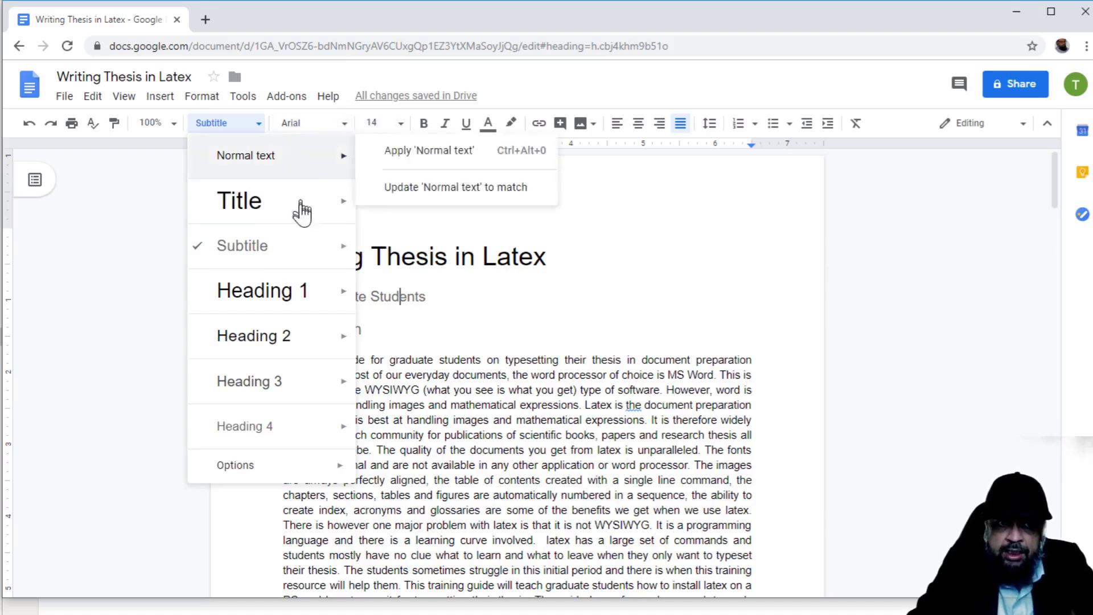
pyautogui.moveTo(268, 257)
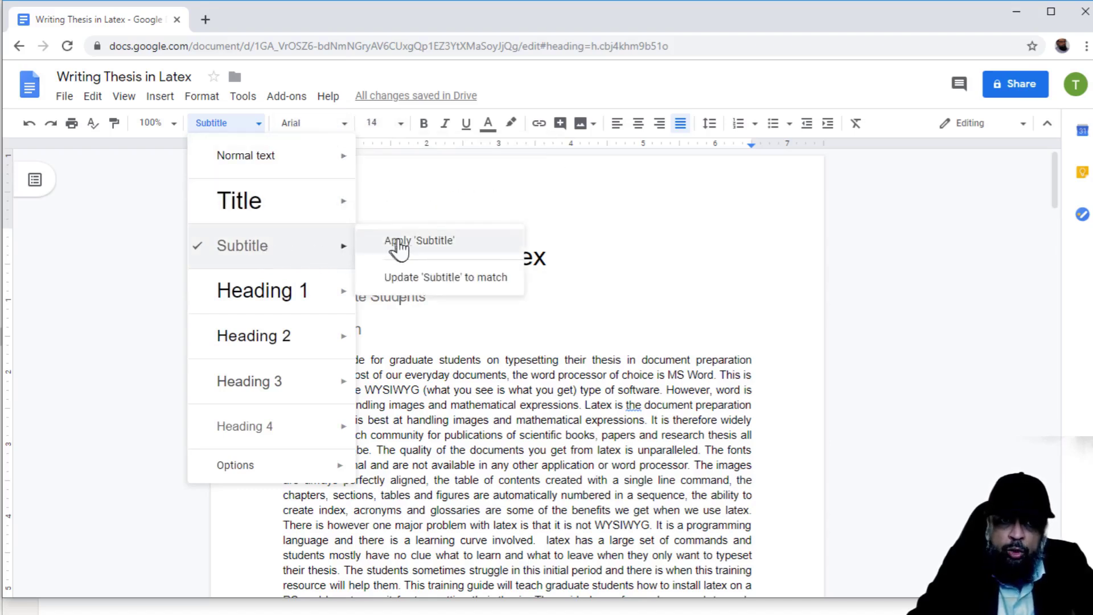
pyautogui.click(444, 279)
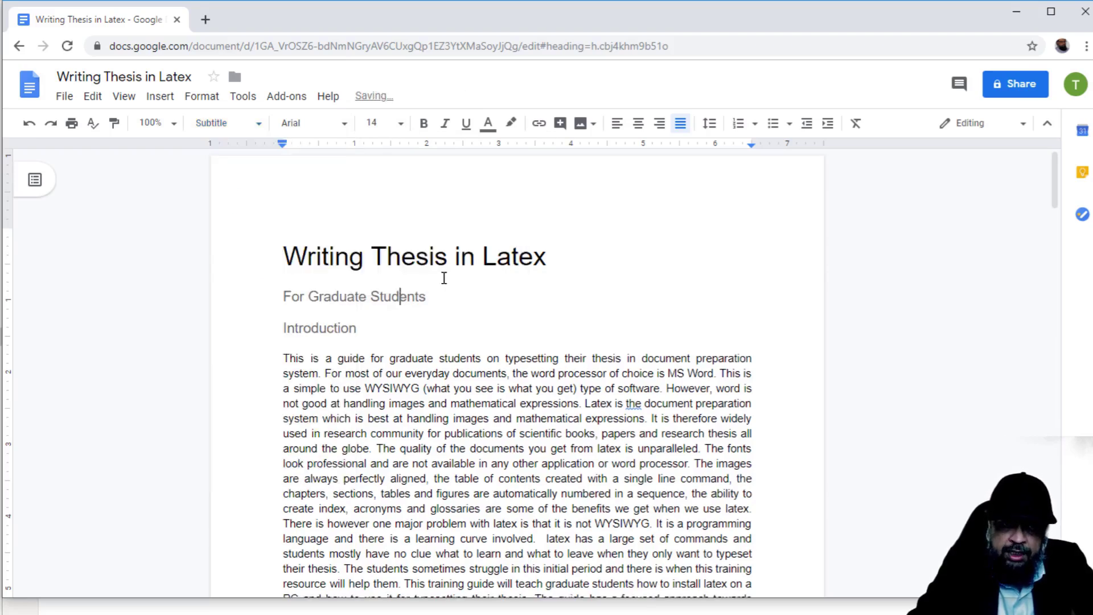
pyautogui.click(334, 328)
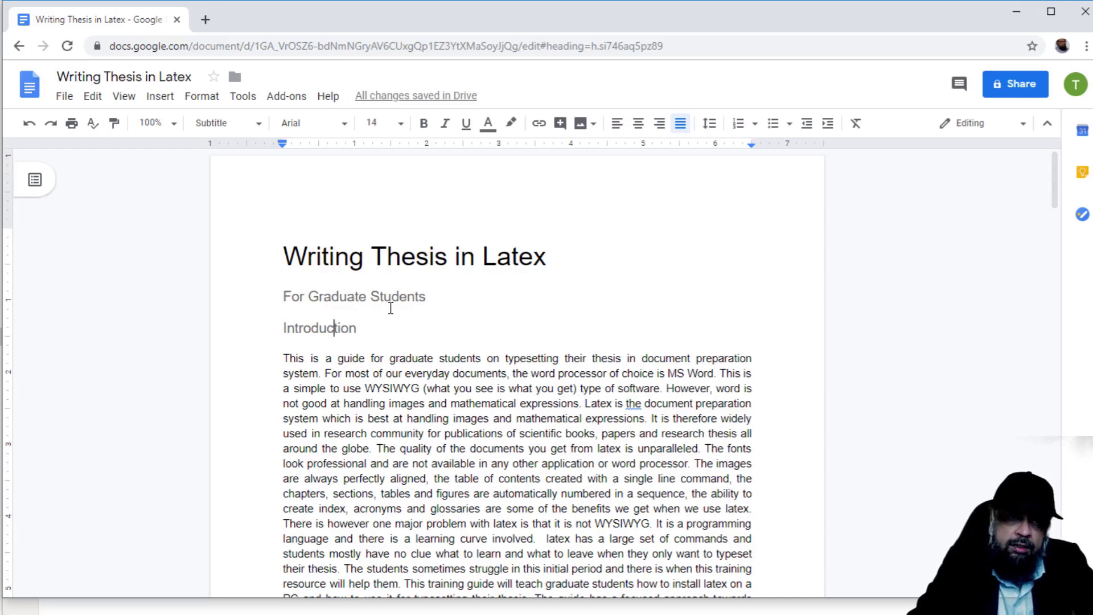
pyautogui.click(580, 351)
pyautogui.scroll(-1, 500, 349)
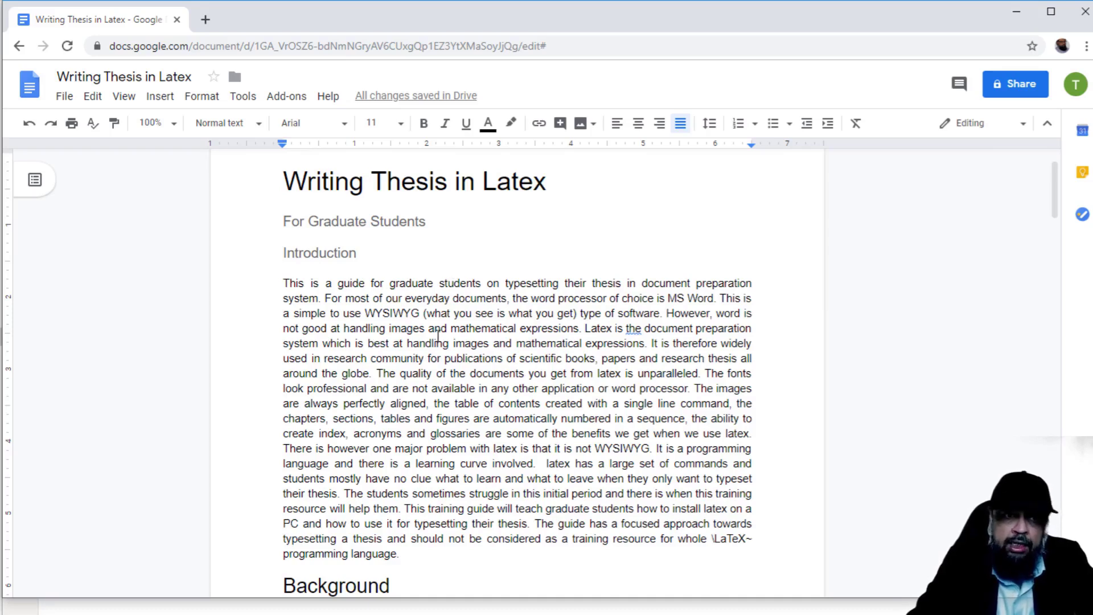
pyautogui.click(288, 253)
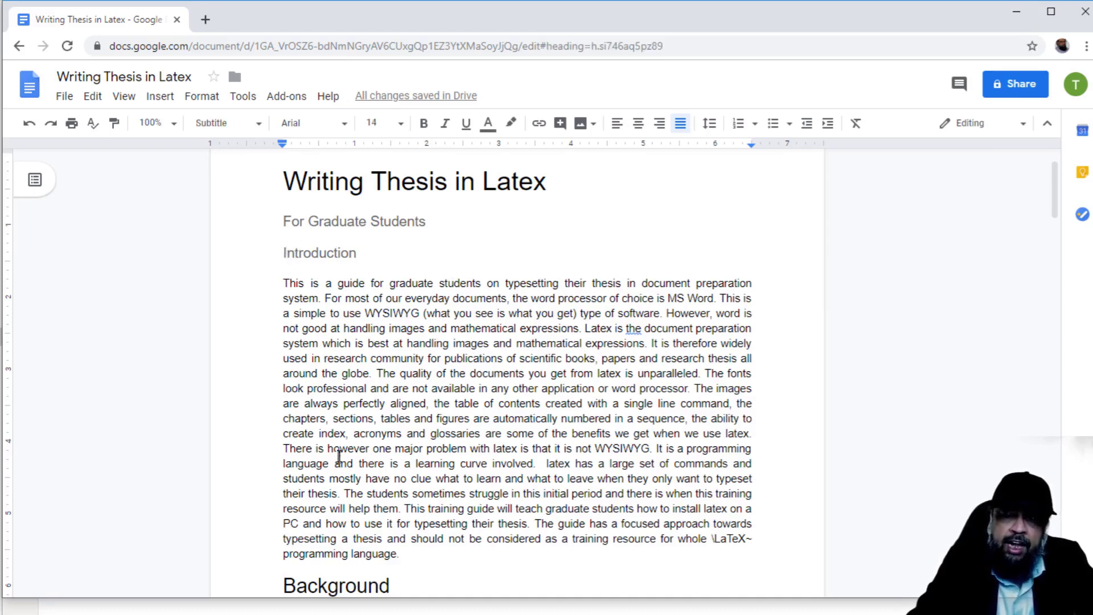
pyautogui.scroll(-3, 455, 402)
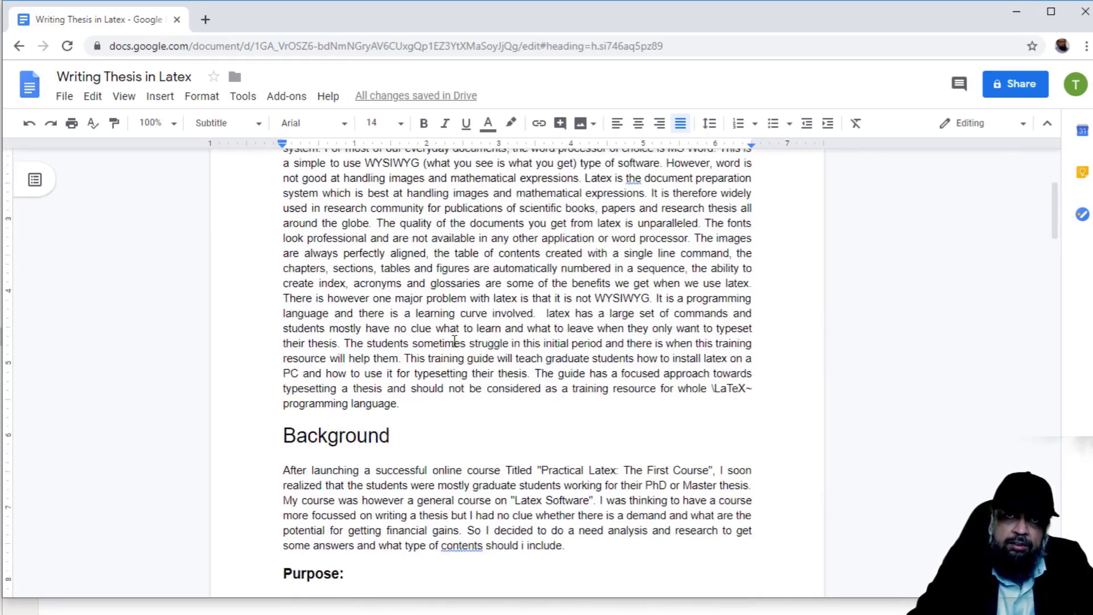
pyautogui.scroll(2, 454, 340)
pyautogui.scroll(2, 367, 261)
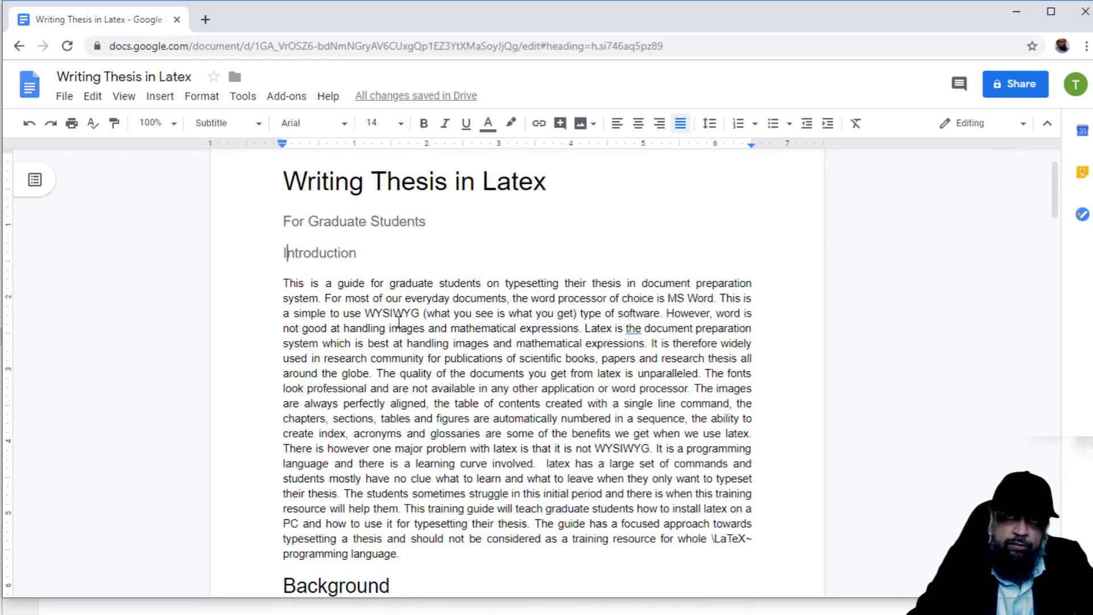
pyautogui.click(317, 221)
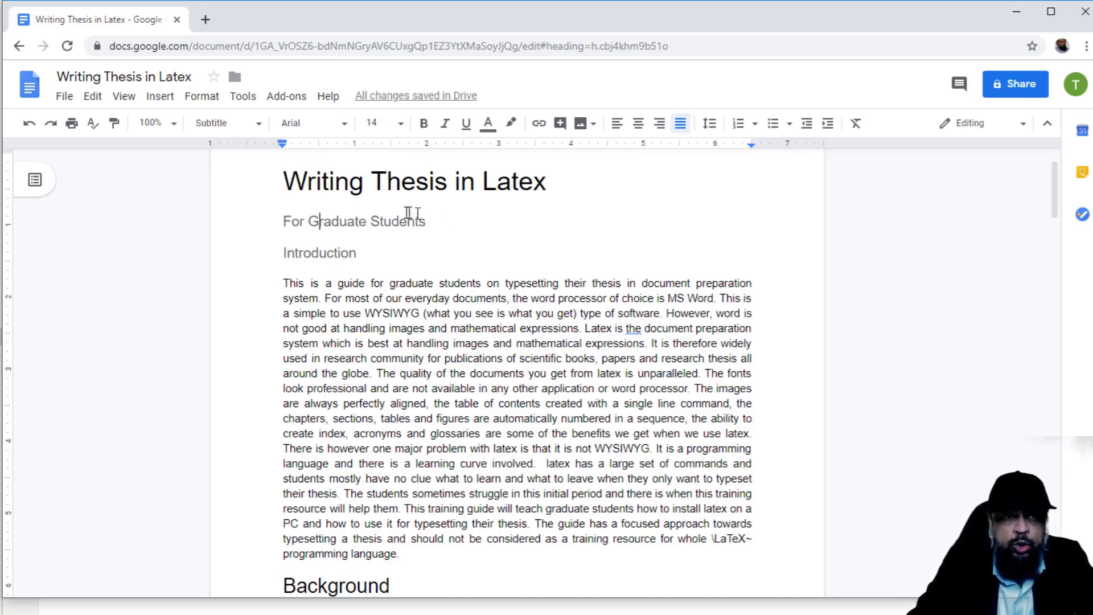
# Step: Save the current styles, including the 14-pt Subtitle, as my default styles
pyautogui.click(258, 133)
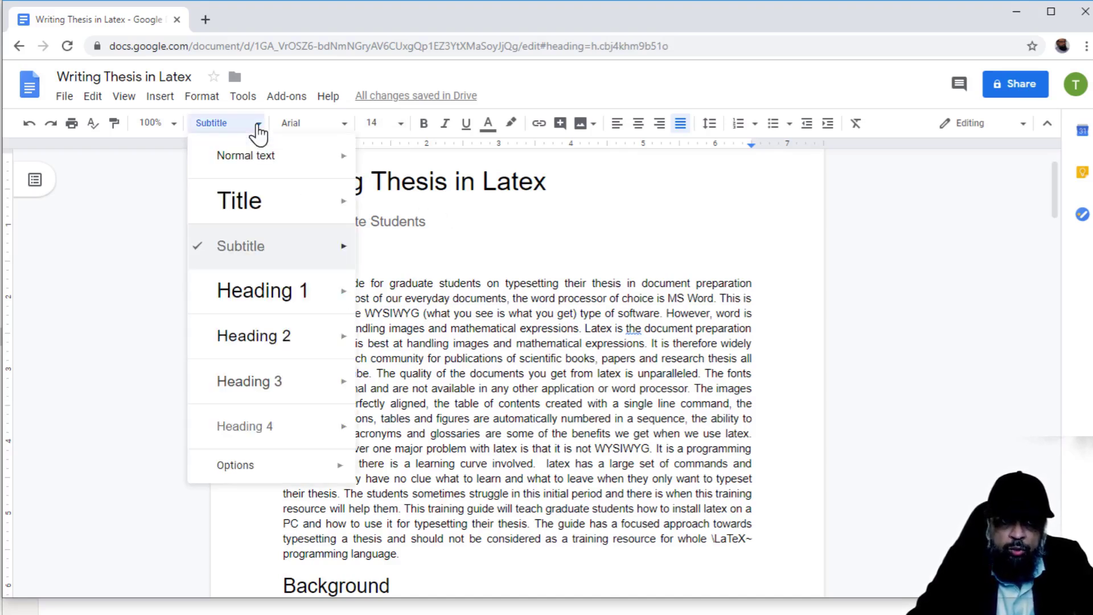
pyautogui.moveTo(245, 477)
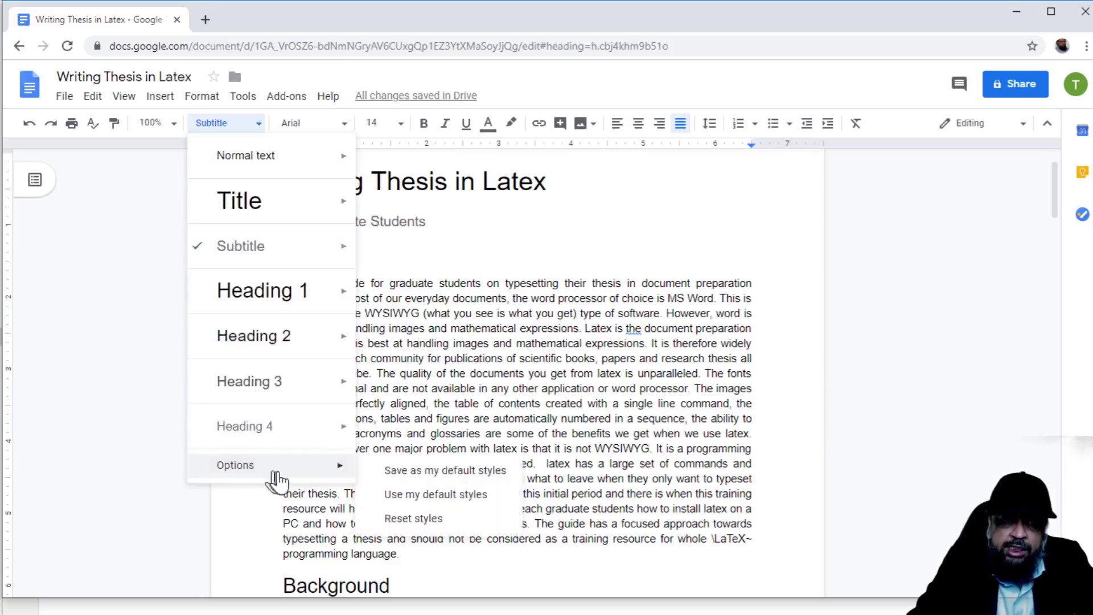
pyautogui.click(422, 472)
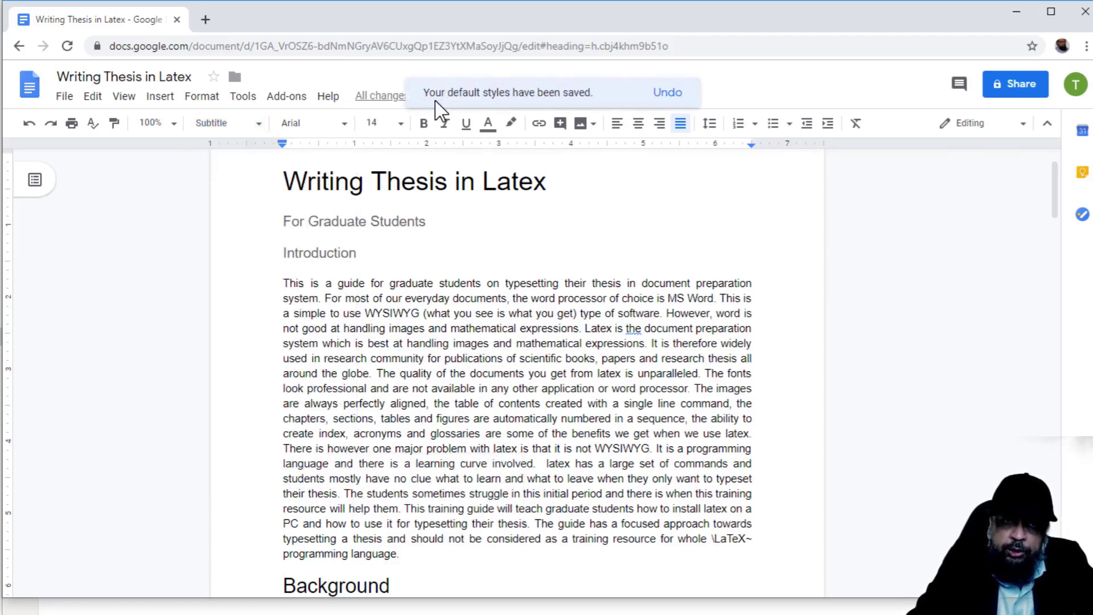
pyautogui.click(583, 211)
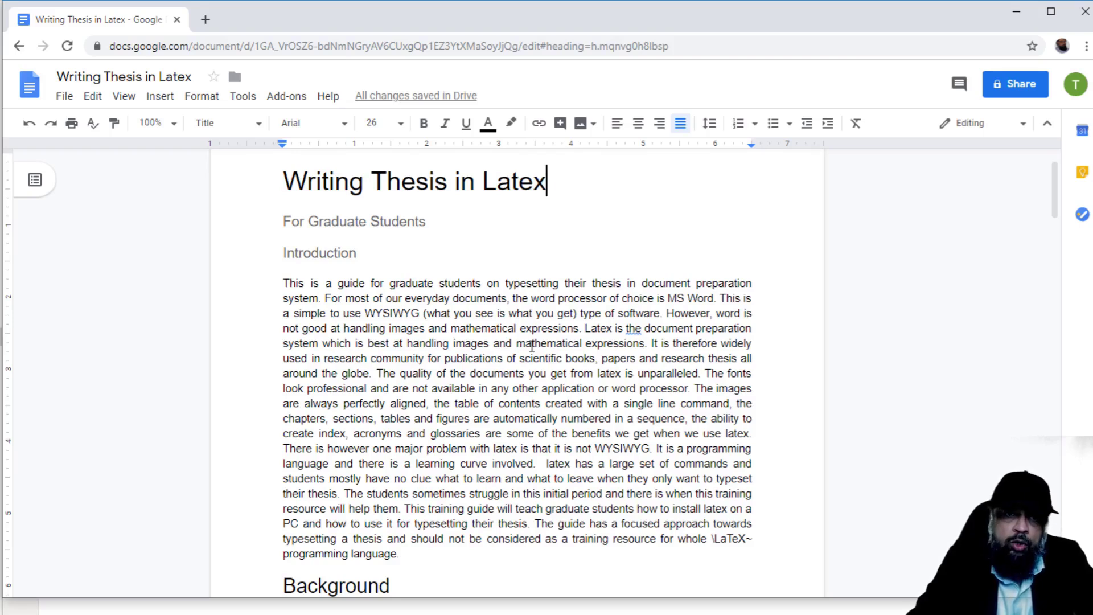
# Step: Reset the document's styles to the saved defaults from the style Options menu
pyautogui.click(260, 127)
pyautogui.moveTo(266, 471)
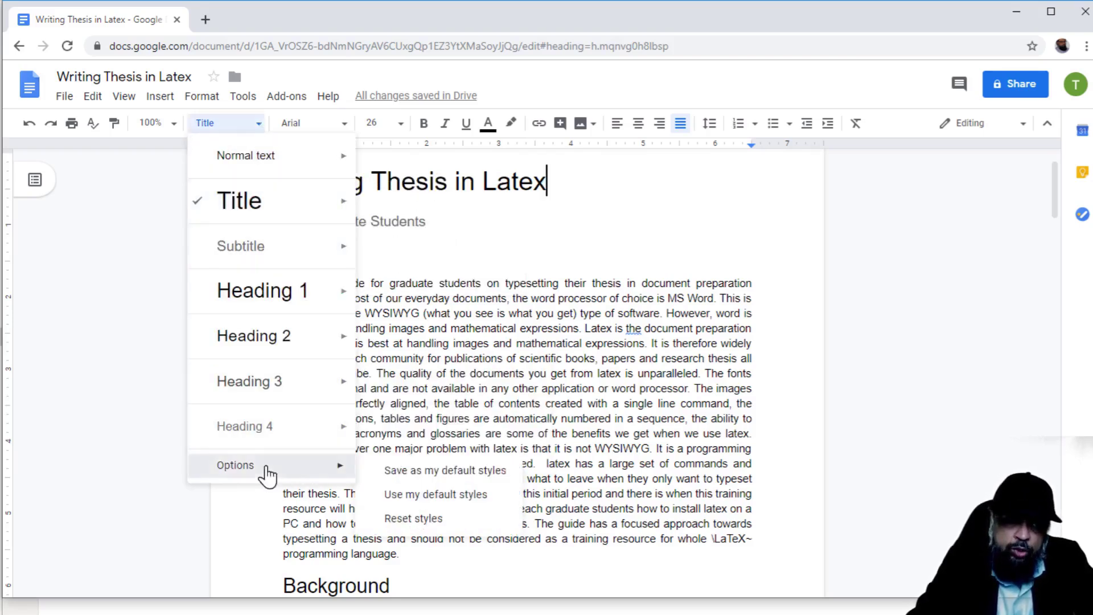
pyautogui.click(411, 519)
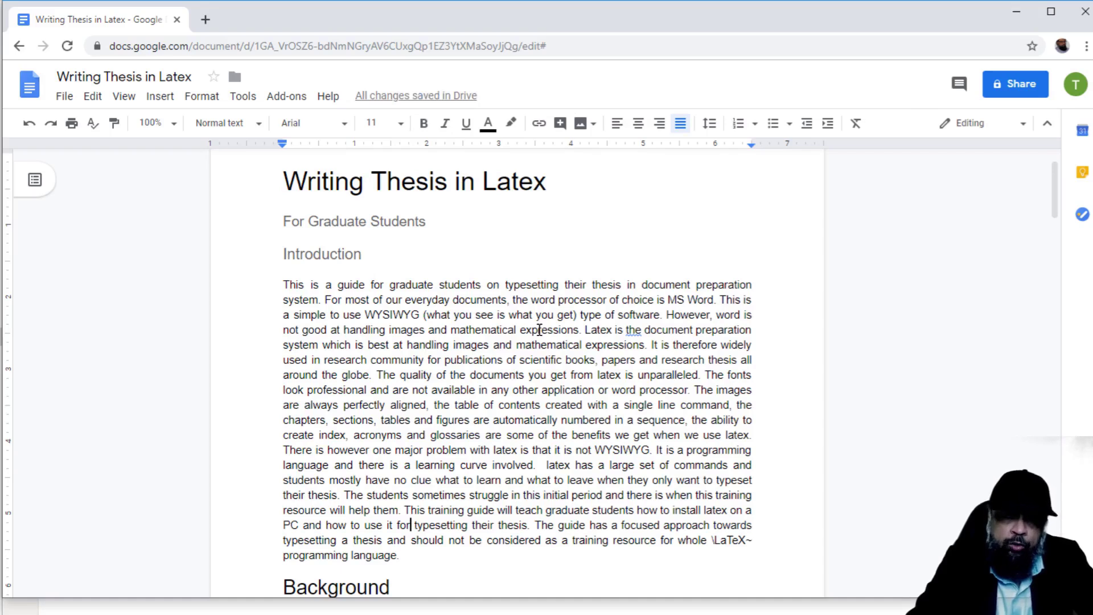
pyautogui.click(315, 222)
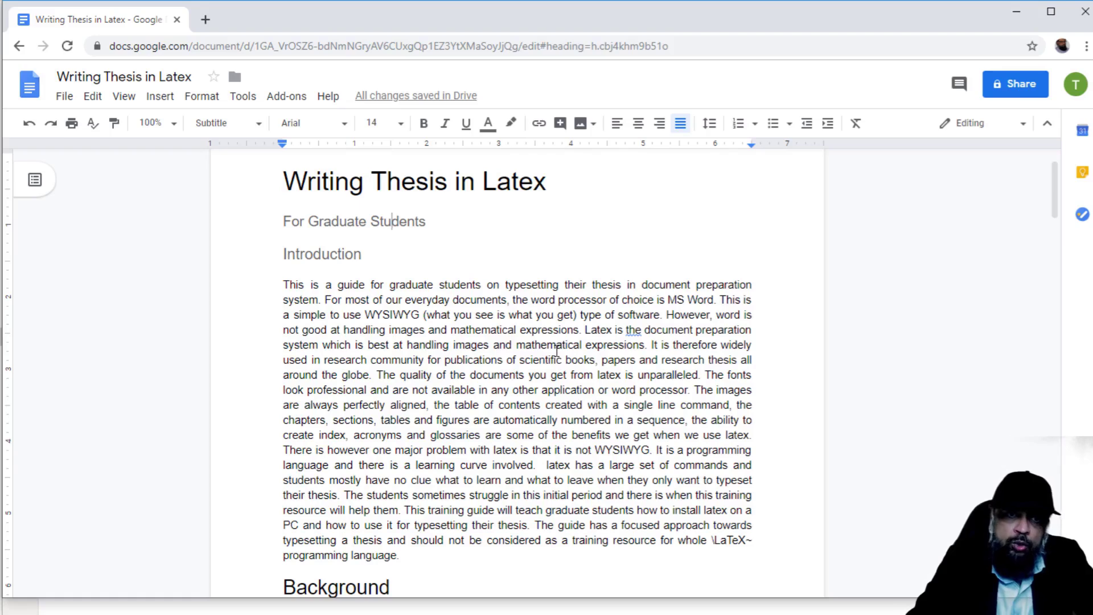
pyautogui.scroll(-3, 556, 352)
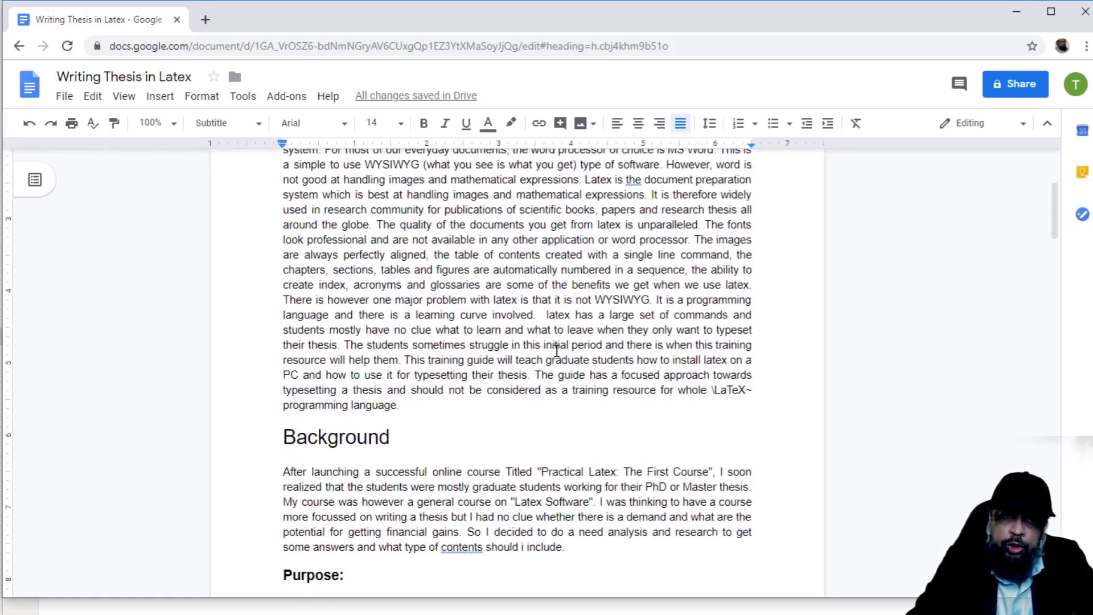